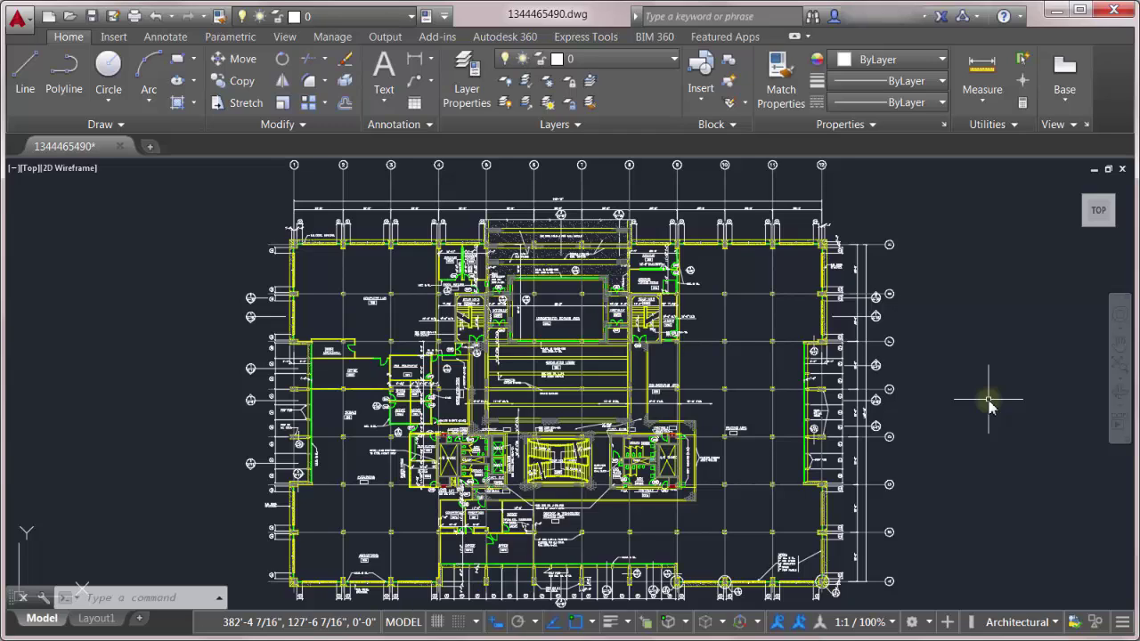
Glance at the layer list, then open the Layer State options in the expanded Layers panel
left_click(620, 62)
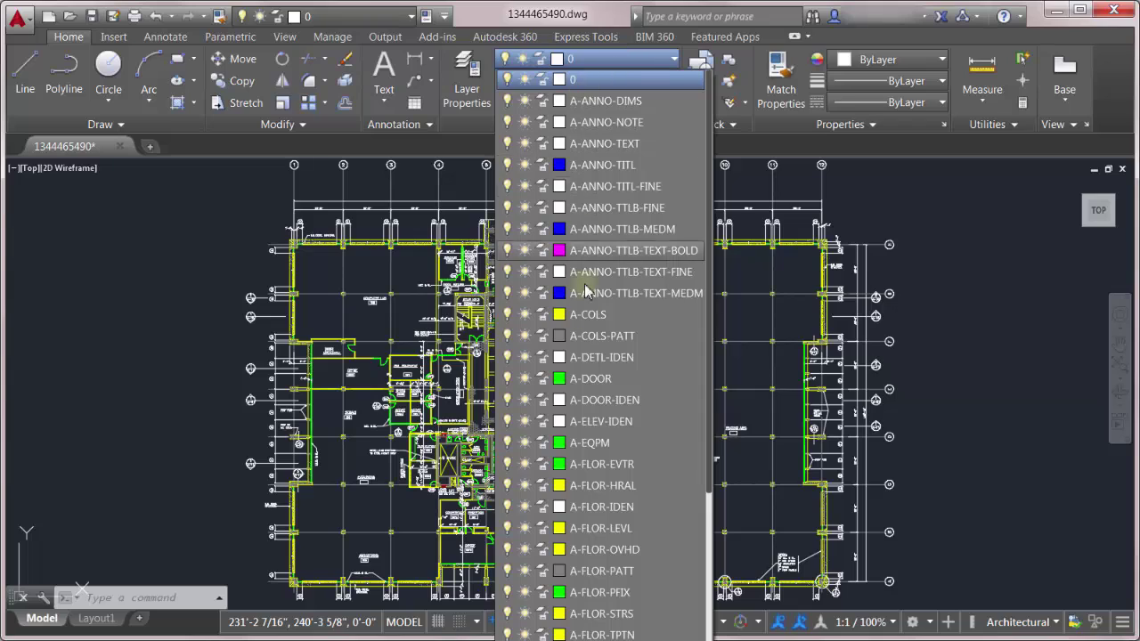
left_click(229, 287)
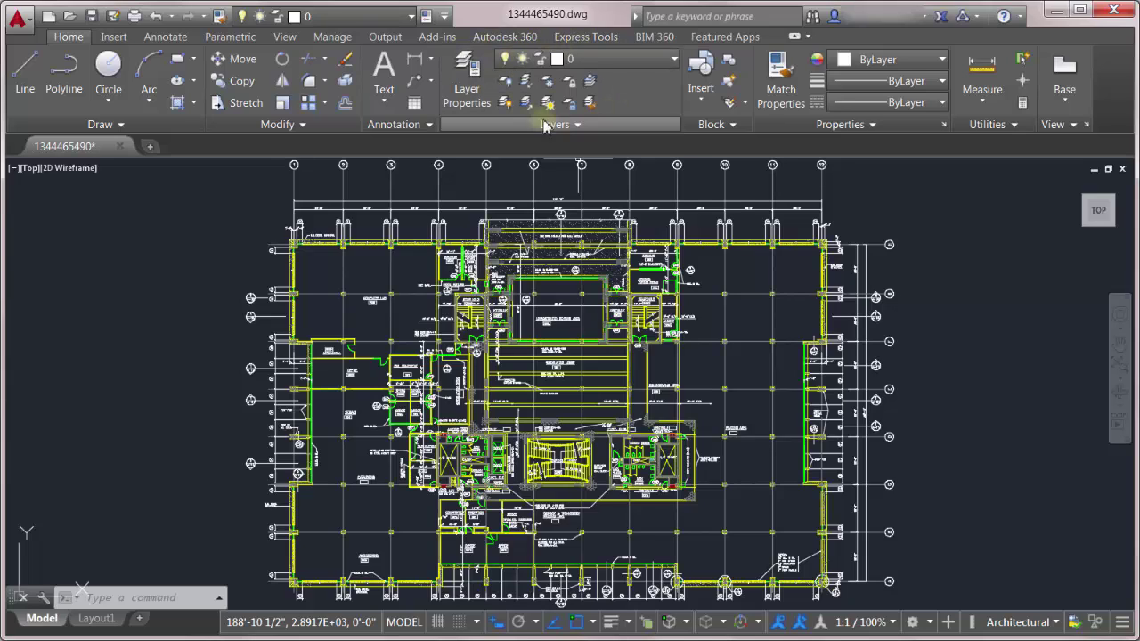
left_click(573, 127)
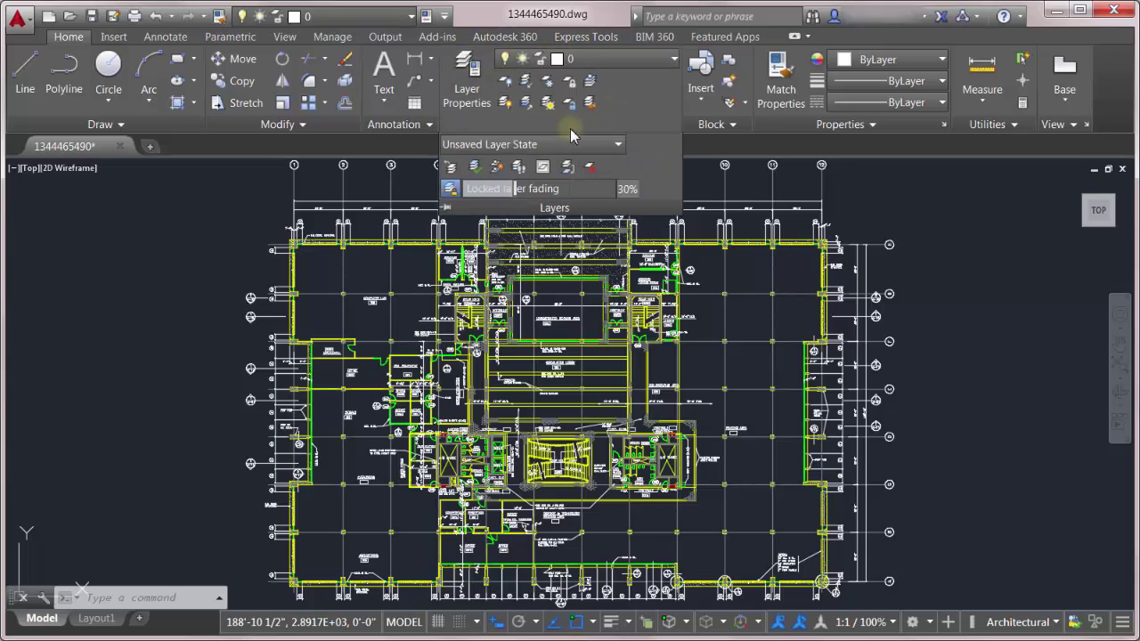
left_click(528, 145)
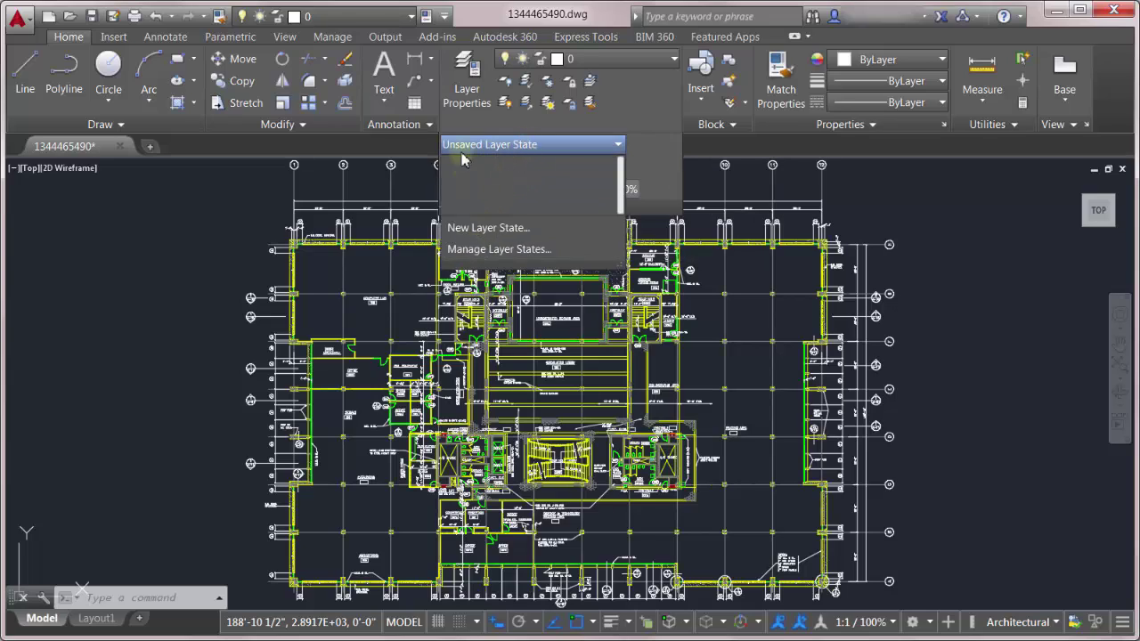
Save a new layer state named EVERYTHING ON, described 'everything is on and thawed'
left_click(485, 229)
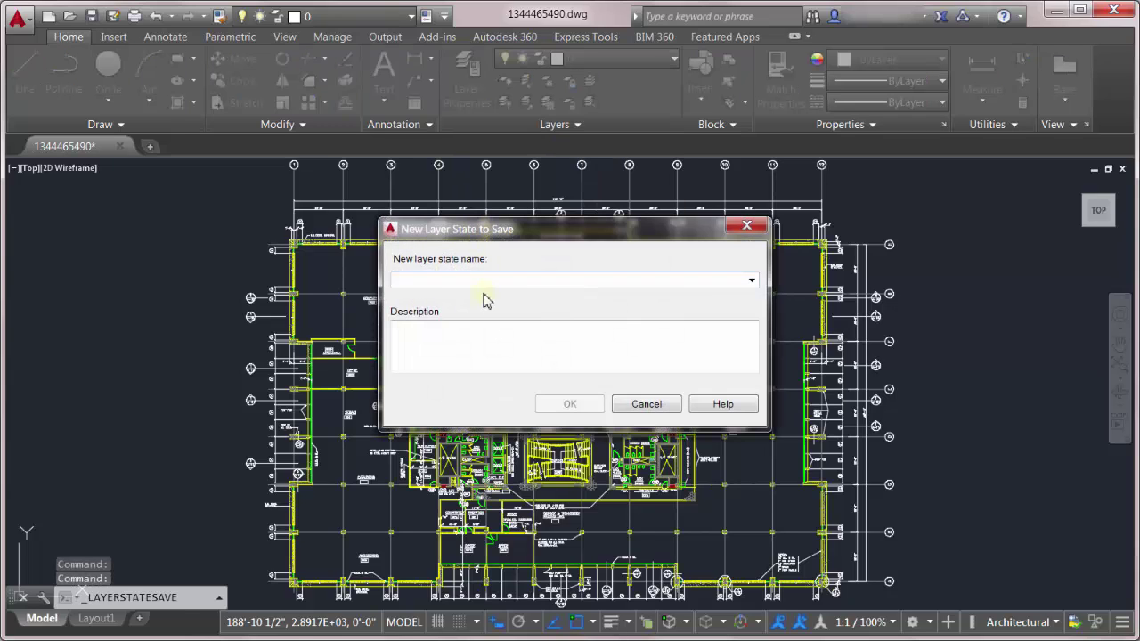
type("ALL")
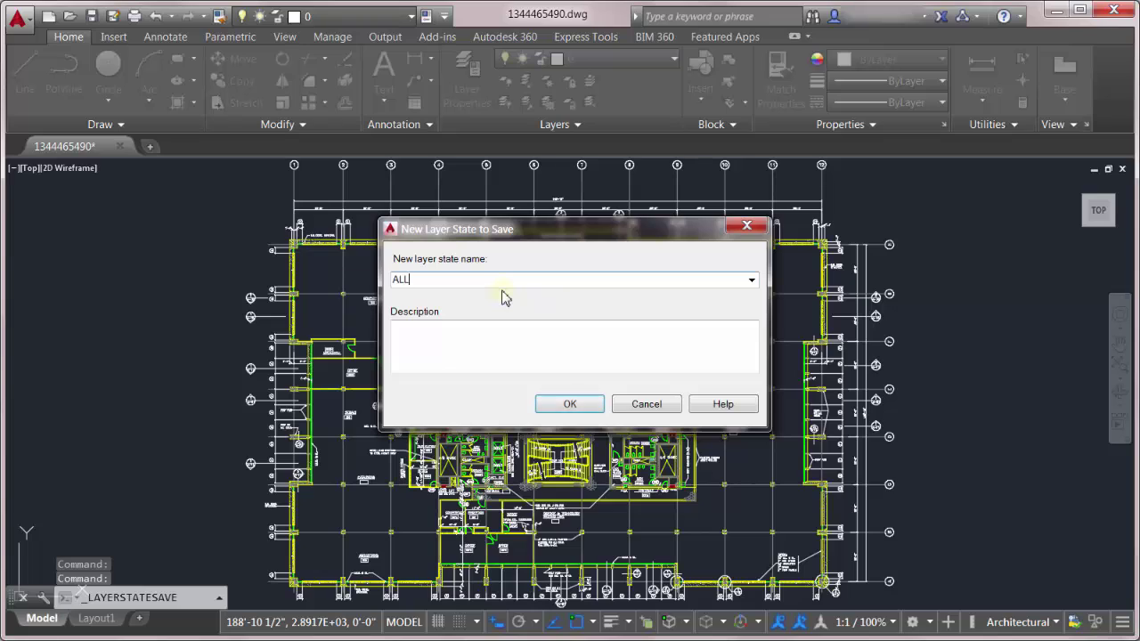
key("BackSpace")
key("BackSpace")
type("EVERY")
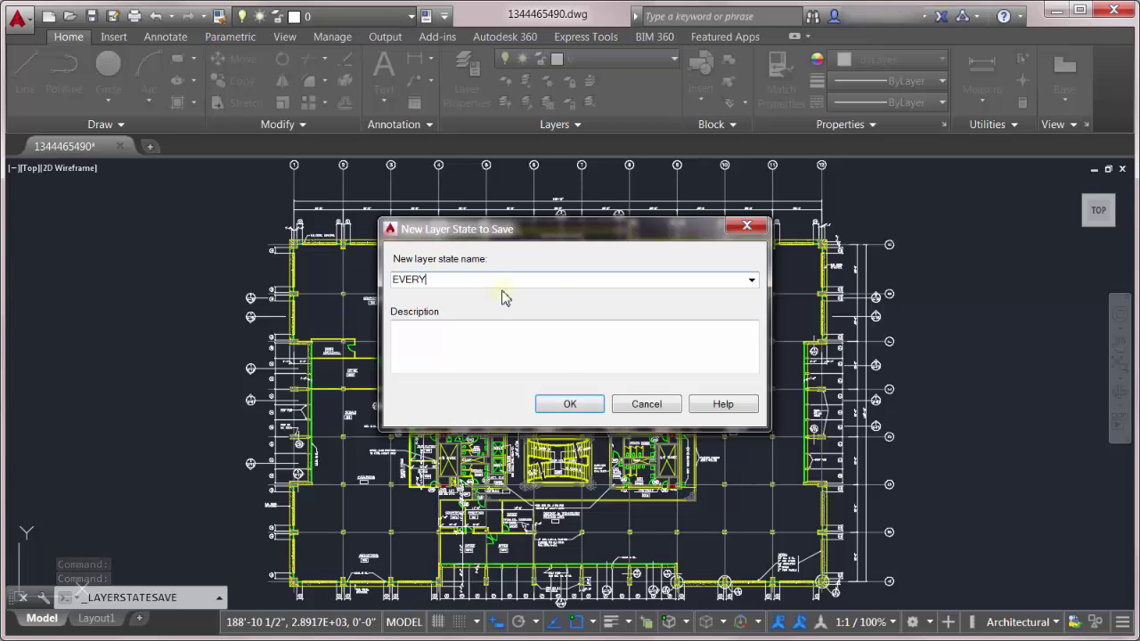
type("THING ON")
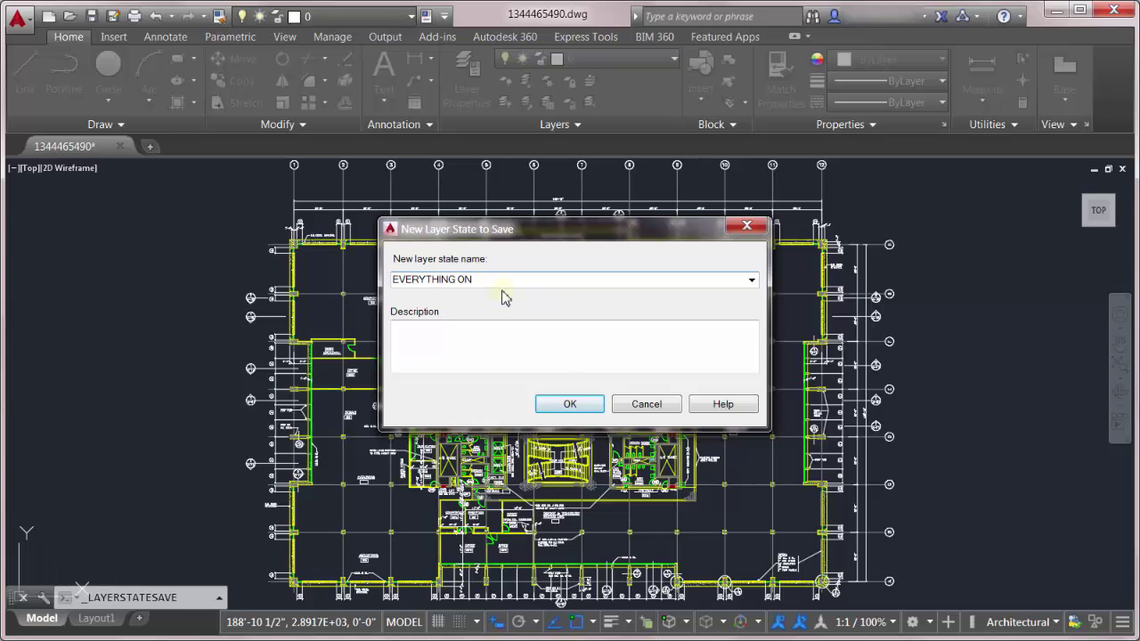
left_click(461, 343)
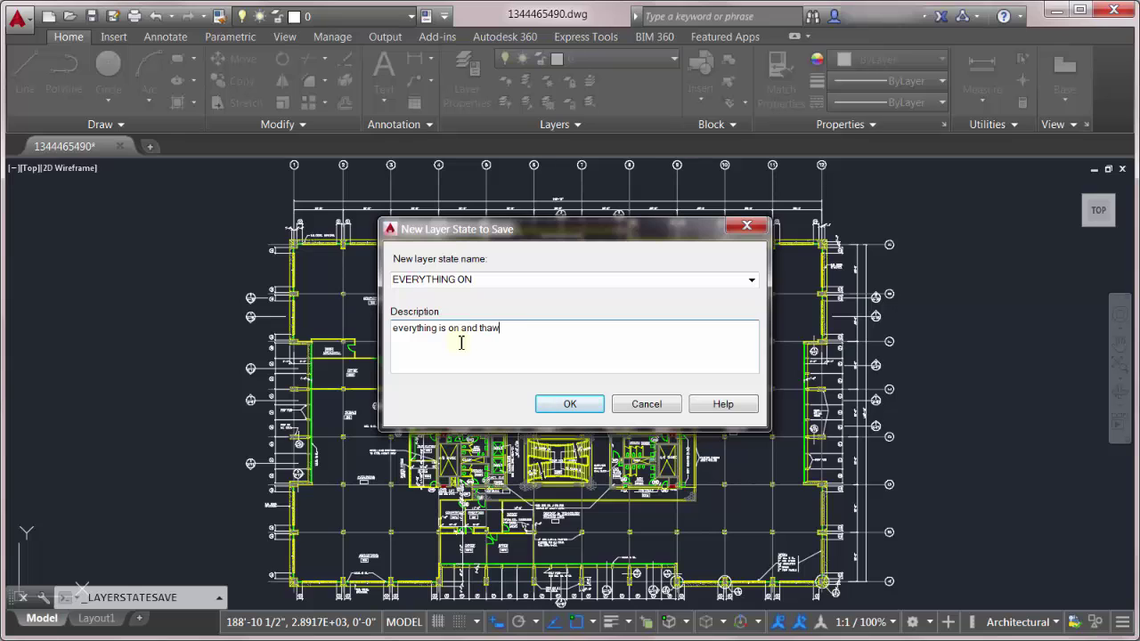
left_click(570, 403)
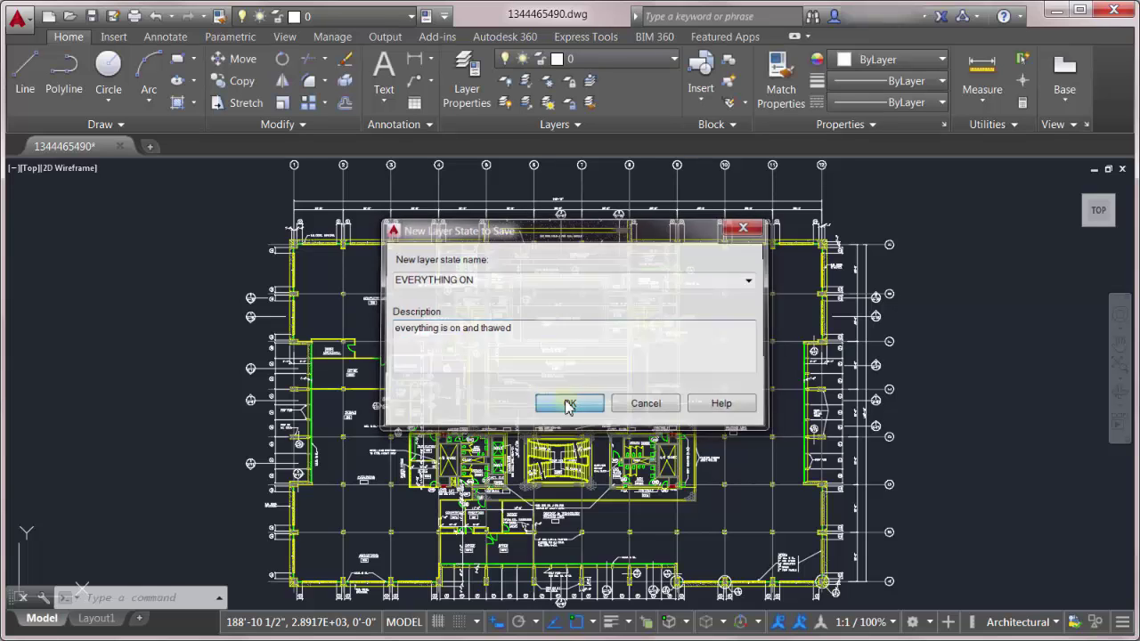
Turn off A-ANNO-TITL-FINE and A-DETL-IDEN, and freeze A-DOOR-IDEN, A-EQPM and A-FLOR-OVHD
left_click(592, 125)
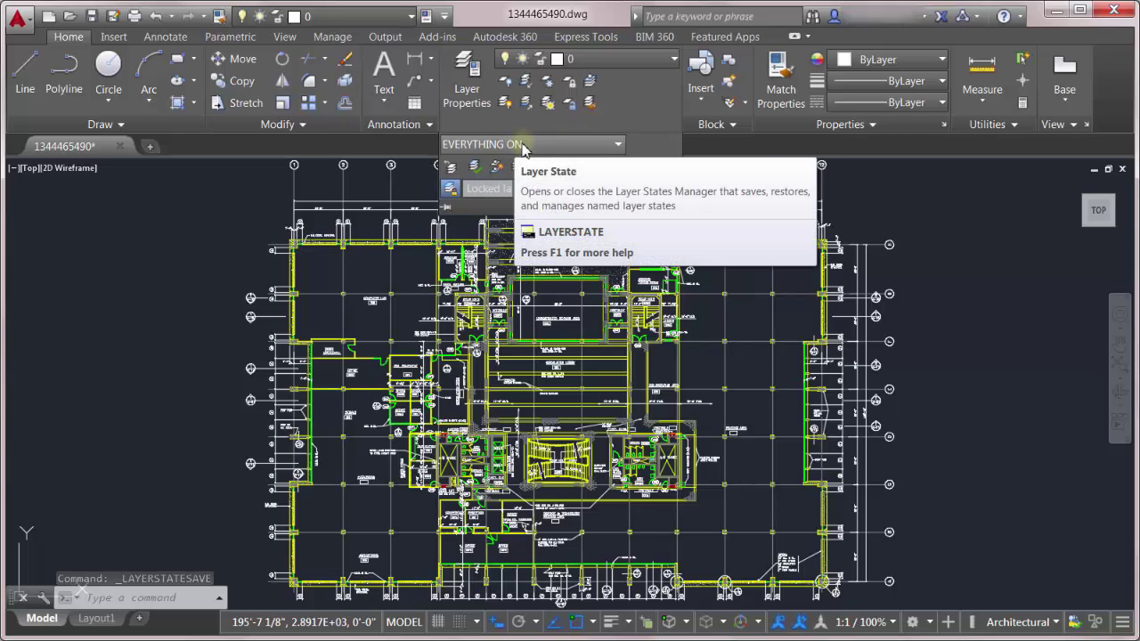
left_click(617, 63)
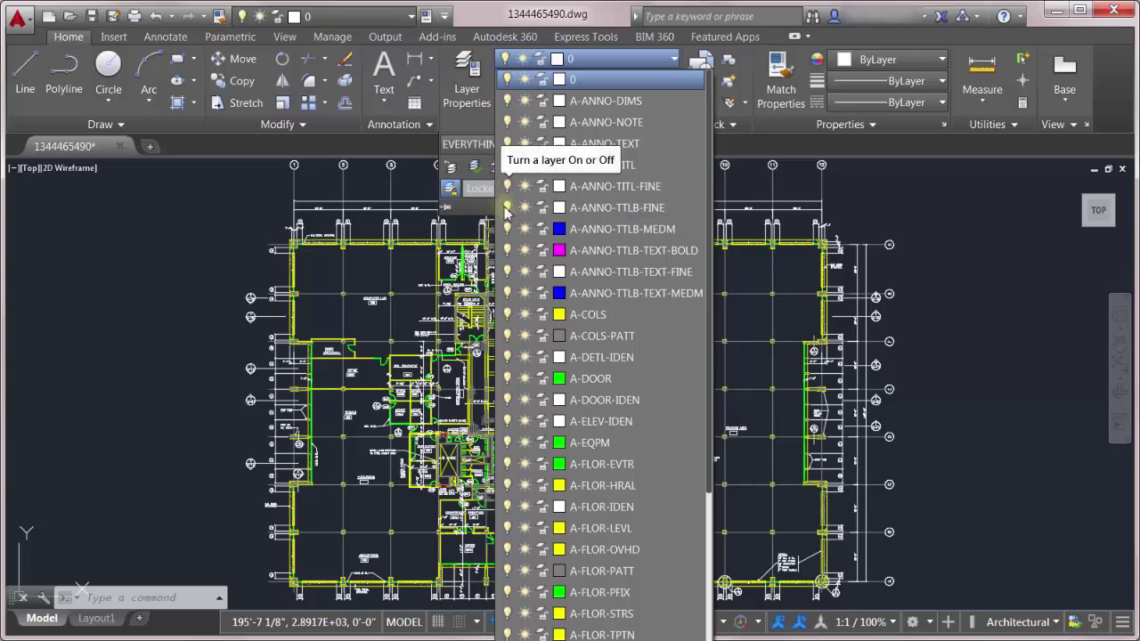
left_click(507, 186)
left_click(507, 357)
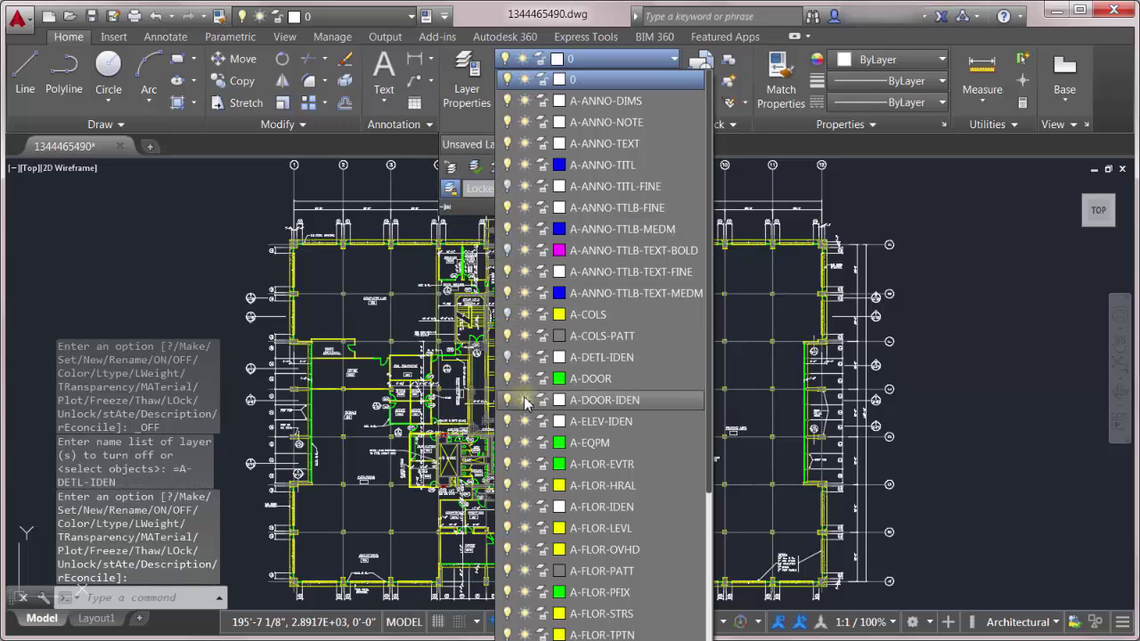
left_click(525, 400)
left_click(524, 443)
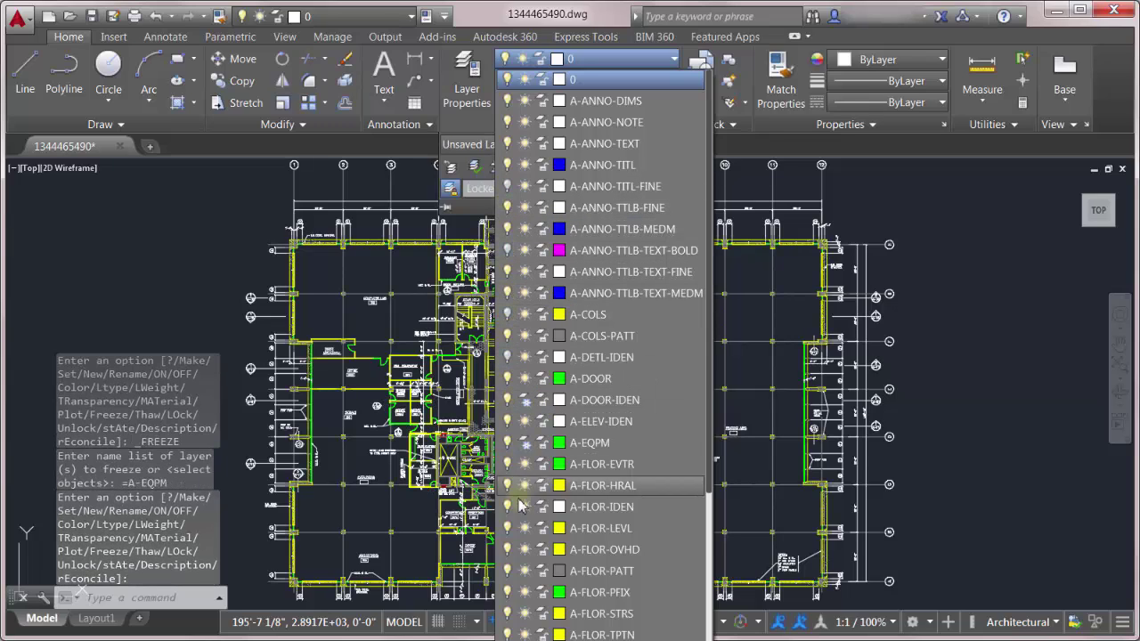
left_click(525, 550)
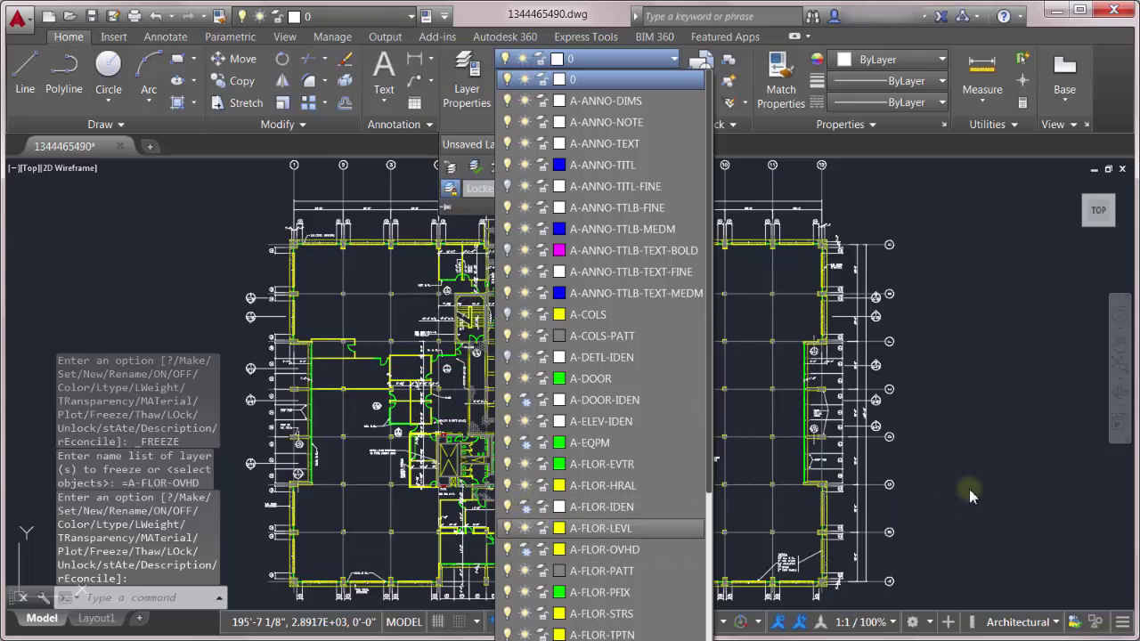
Close the layer list and collapse the Layers panel to review the thinned plan
left_click(971, 489)
left_click(602, 125)
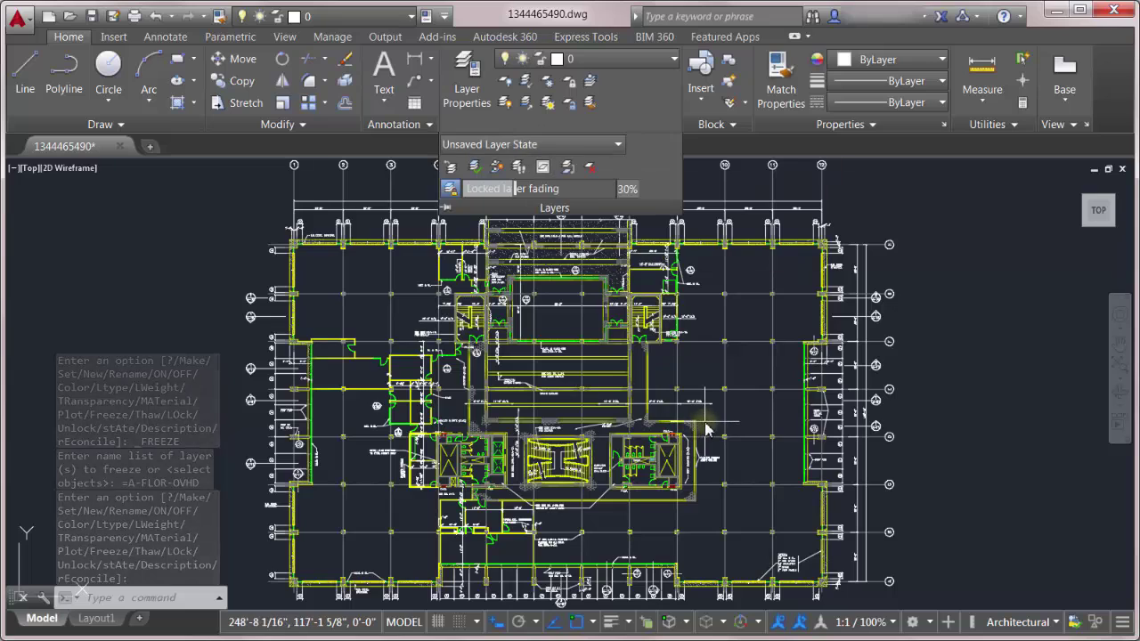
left_click(701, 350)
key("Escape")
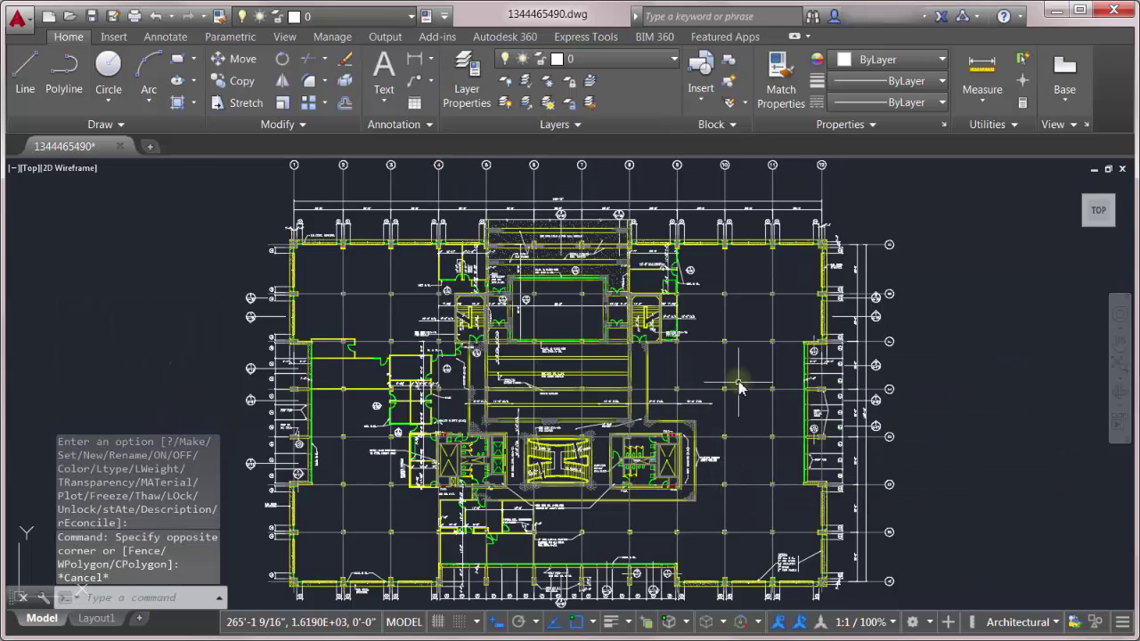
Restore the EVERYTHING ON layer state so every hidden and frozen layer returns
left_click(577, 125)
left_click(557, 147)
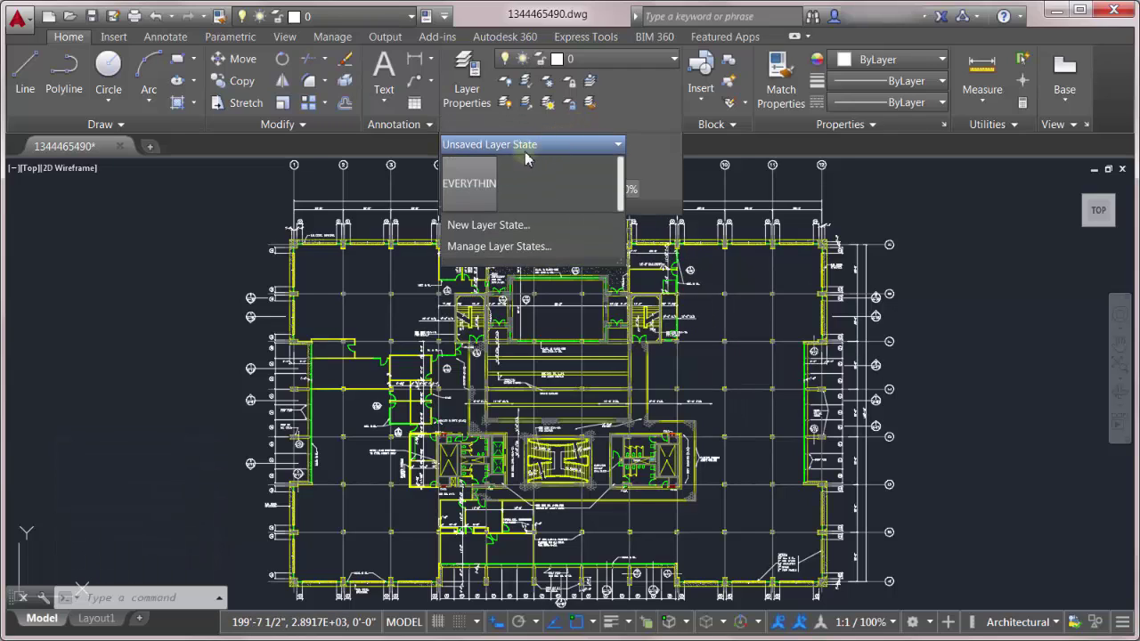
left_click(472, 186)
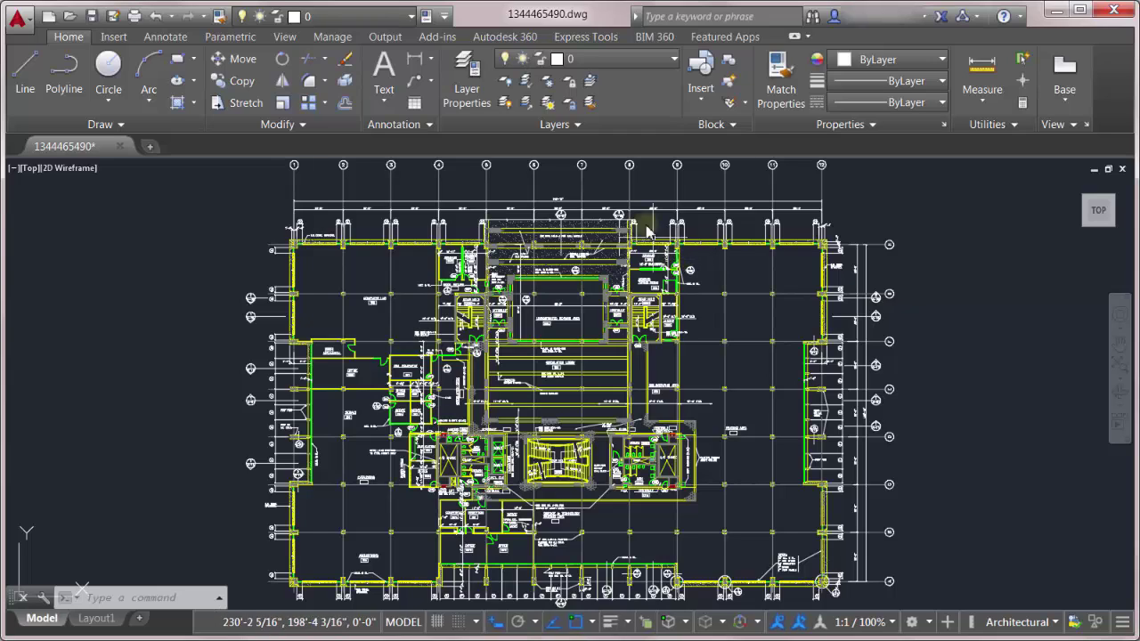
left_click(598, 61)
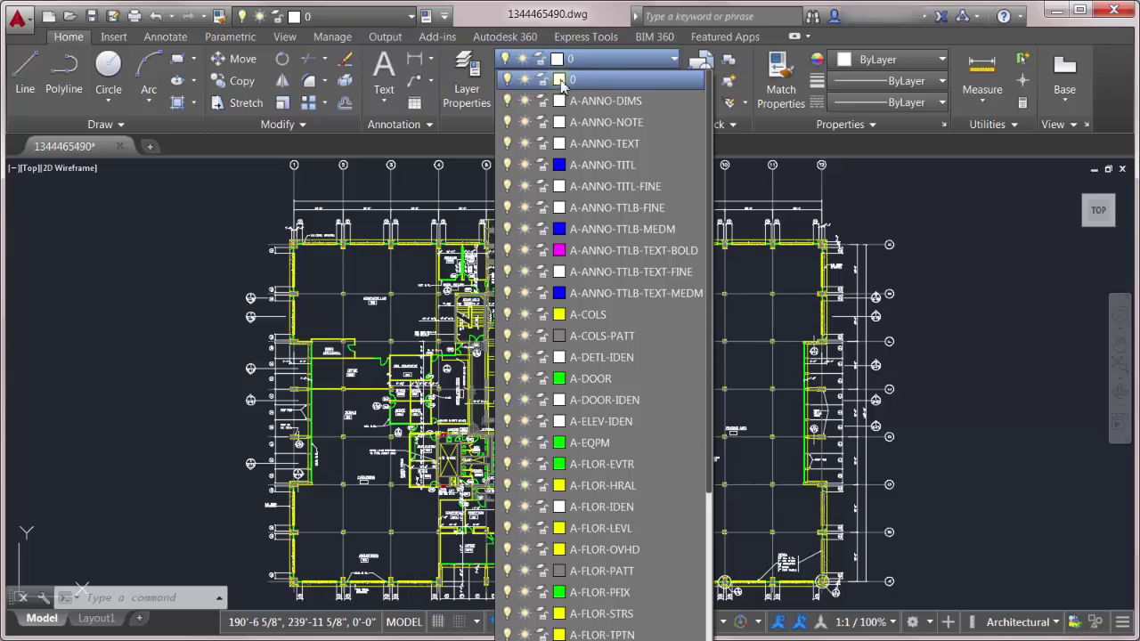
In Layer Properties, freeze the ten layers A-ANNO-DIMS through A-ANNO-TTLB-TEXT-MEDM
left_click(467, 78)
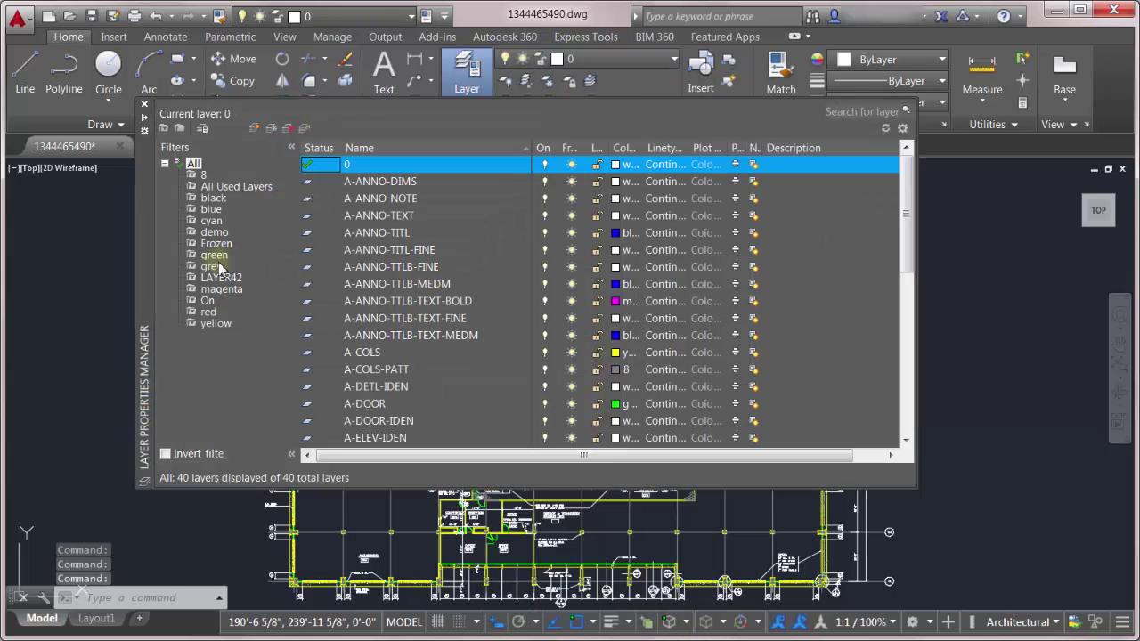
left_click(391, 181)
left_click(392, 335, "shift")
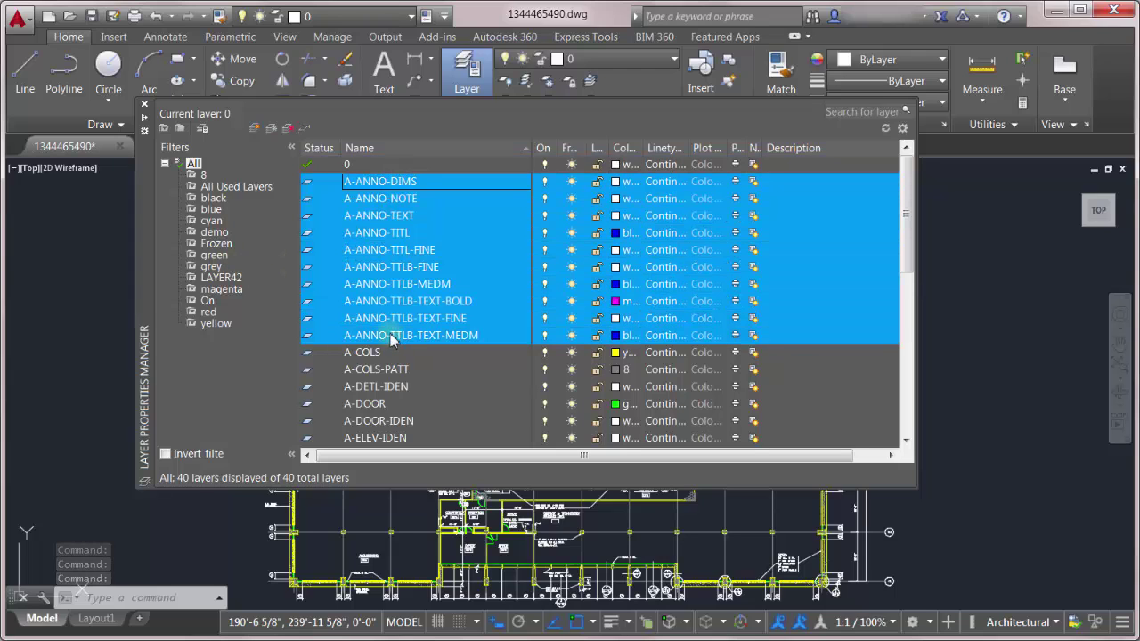
left_click(571, 335)
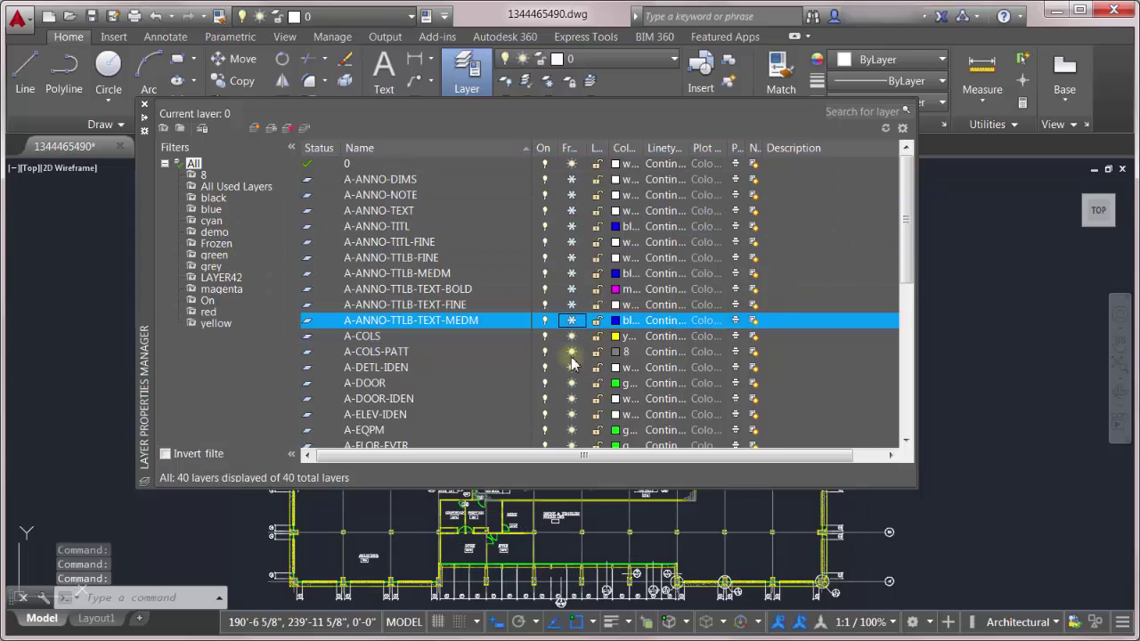
Reselect the A-ANNO-DIMS to A-ANNO-TTLB-TEXT-MEDM range, then the A-COLS layer
left_click(378, 351)
scroll(435, 334, "down", 7)
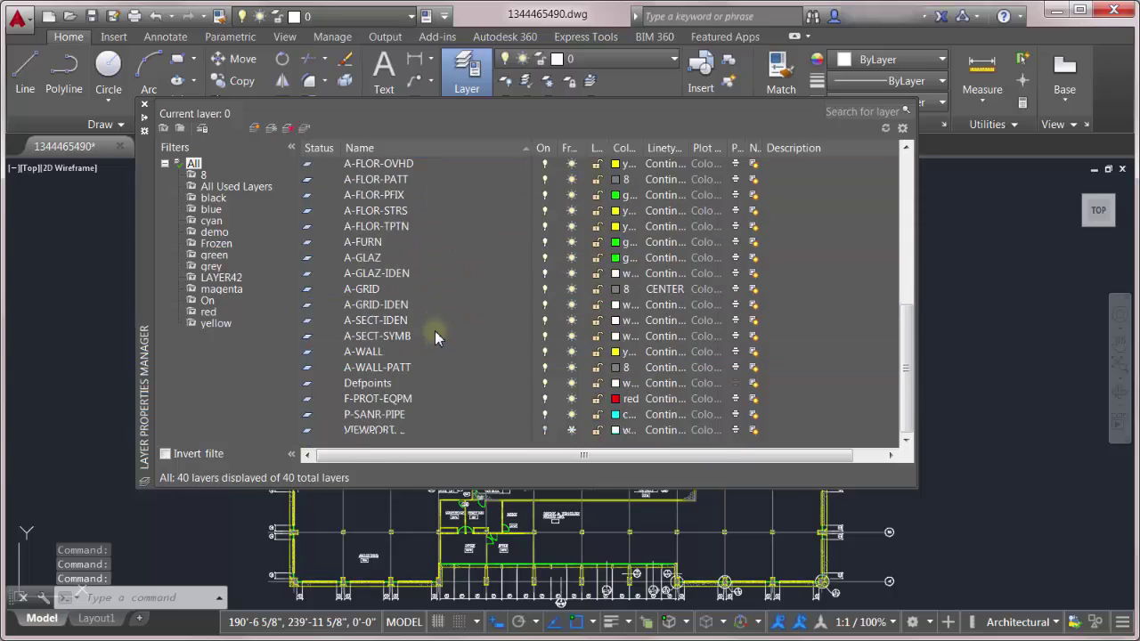
scroll(435, 334, "up", 7)
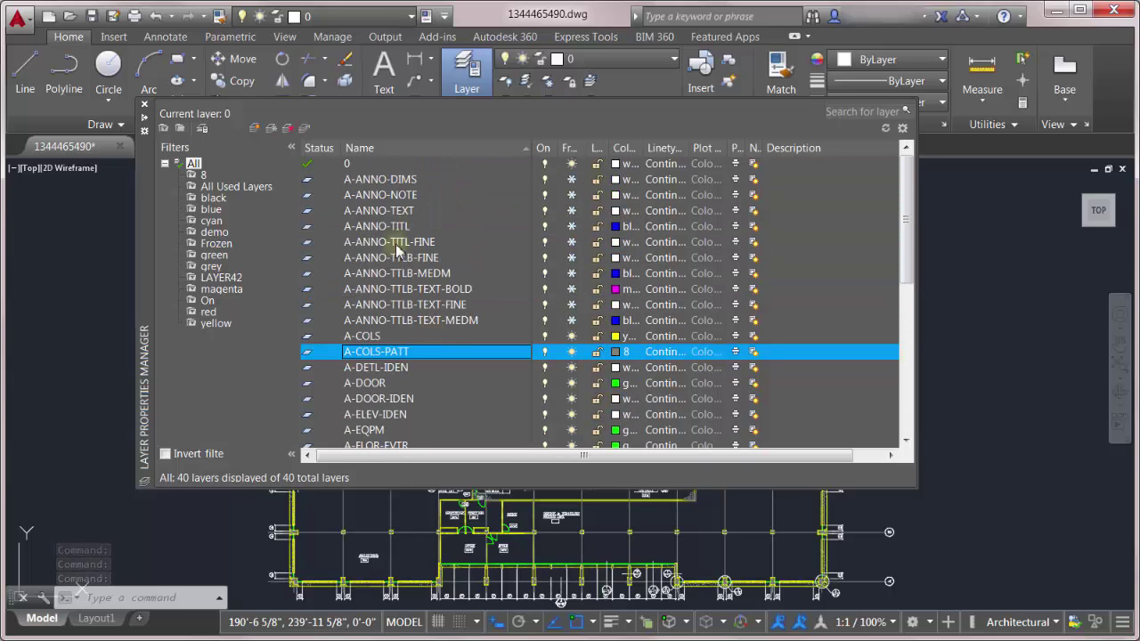
left_click(387, 181)
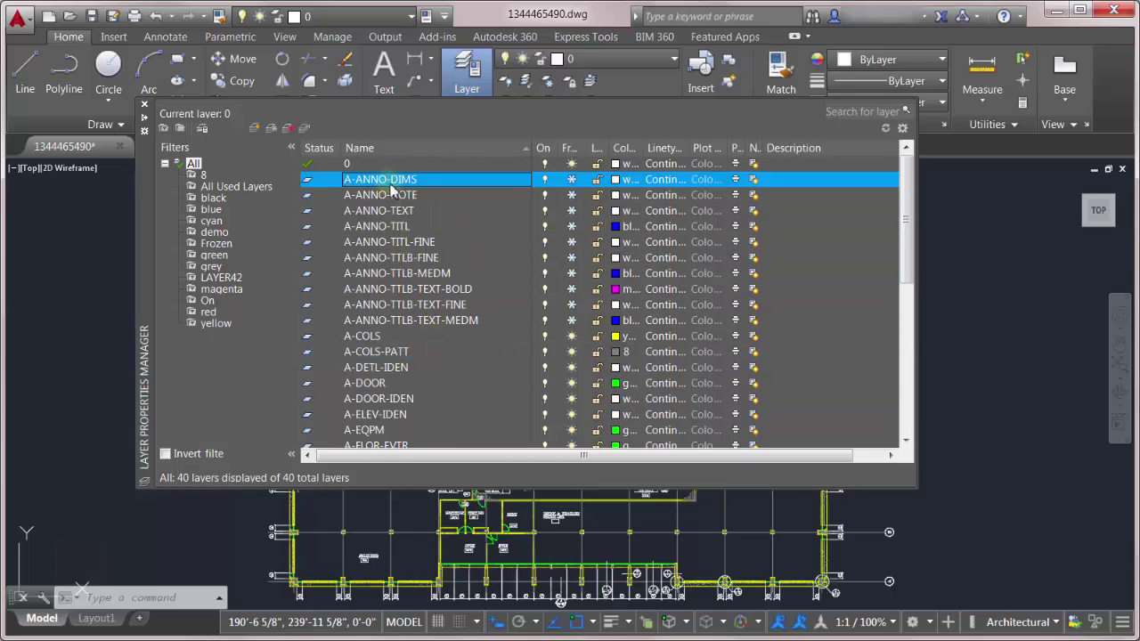
left_click(394, 194)
left_click(392, 180)
left_click(361, 320)
left_click(390, 336)
scroll(385, 349, "down", 7)
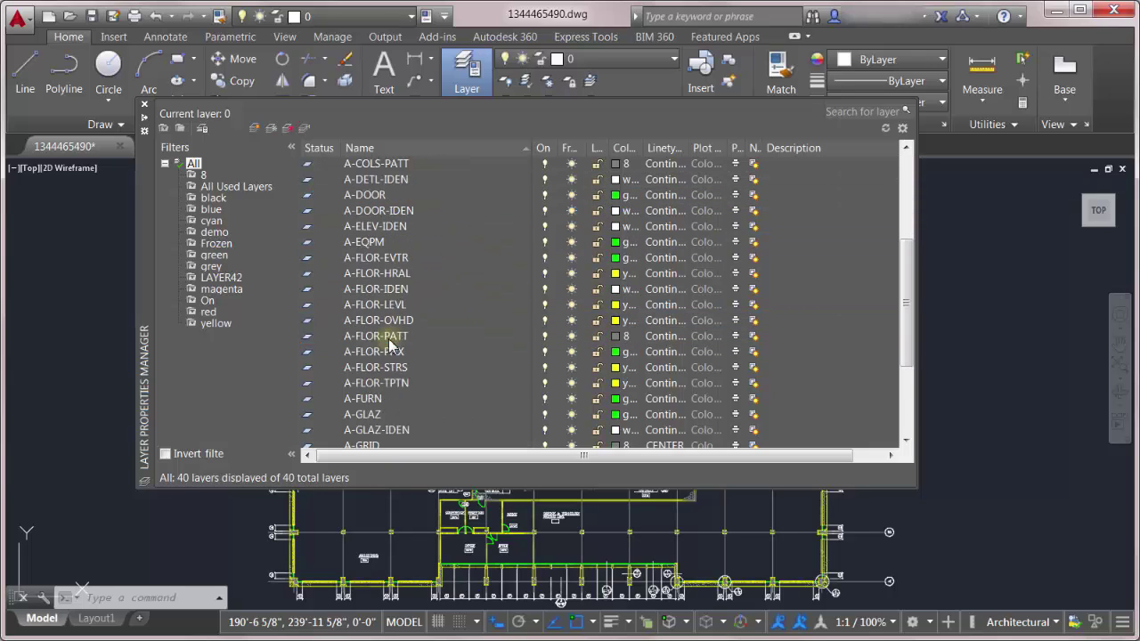
scroll(376, 419, "up", 7)
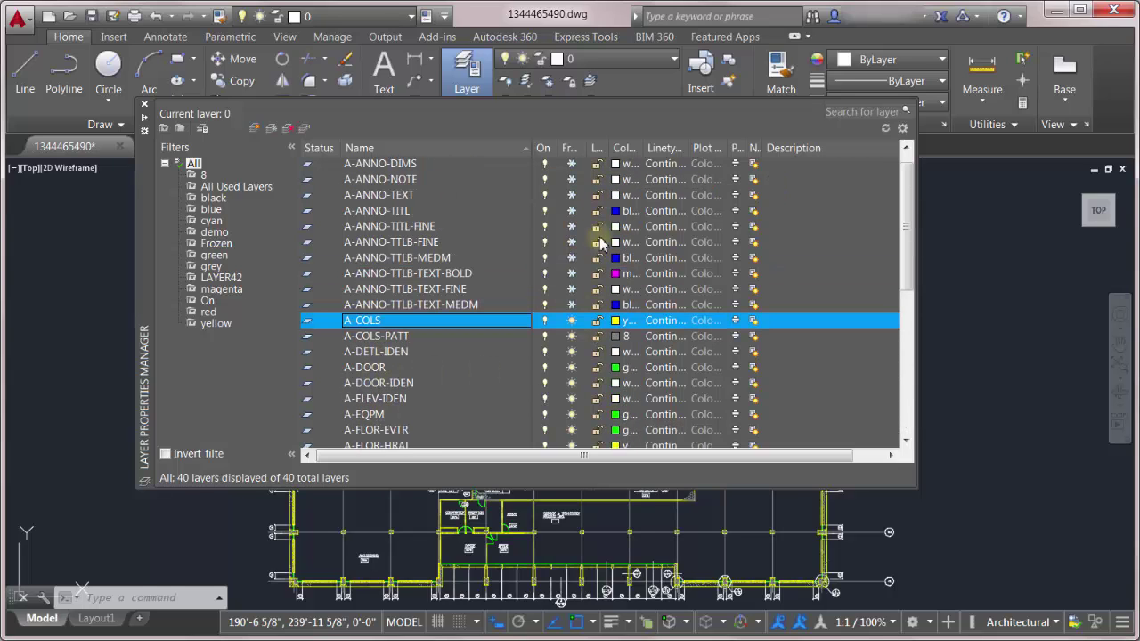
Turn off A-COLS and the A-FLOR layers from A-FLOR-EVTR to A-FLOR-TPTN
left_click(545, 320)
left_click(545, 336)
left_click(390, 325)
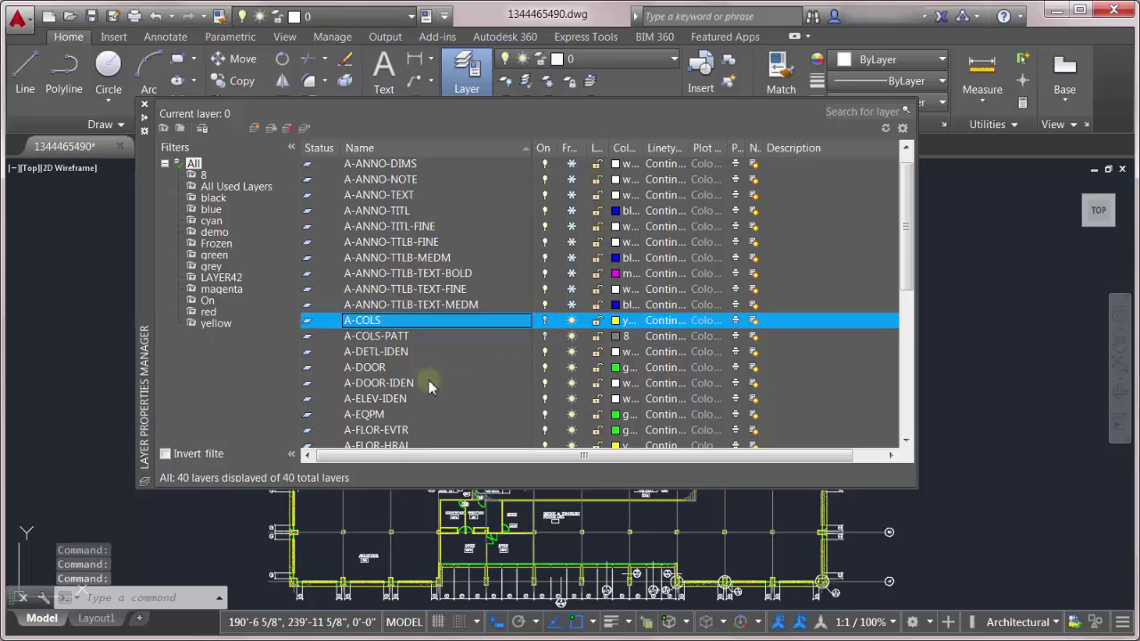
scroll(428, 378, "down", 5)
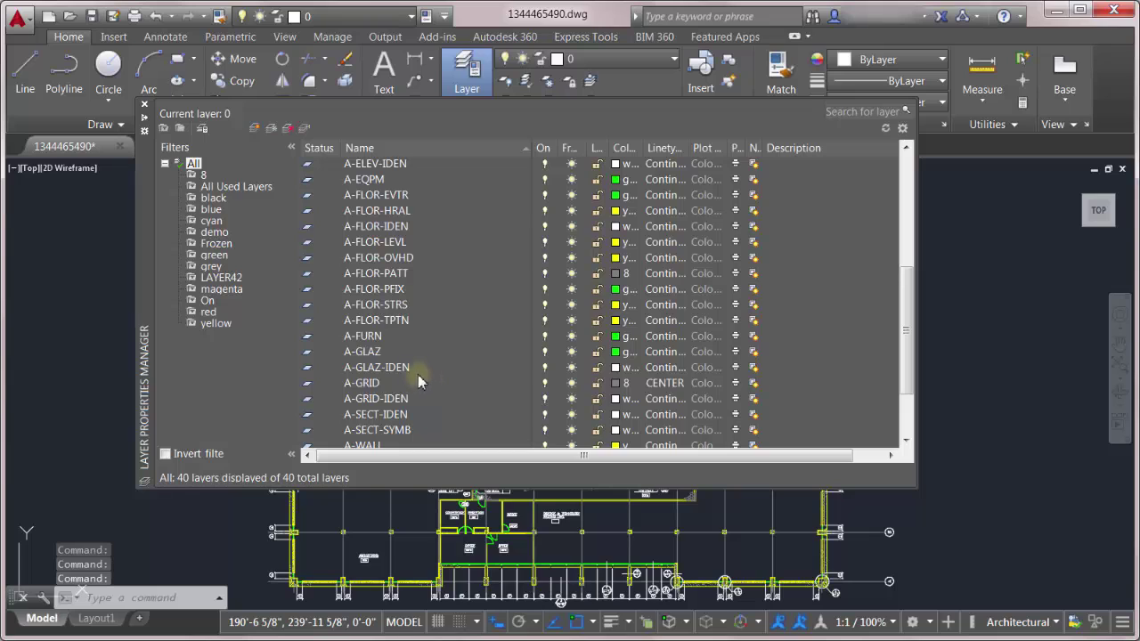
left_click(397, 319)
left_click(397, 195, "shift")
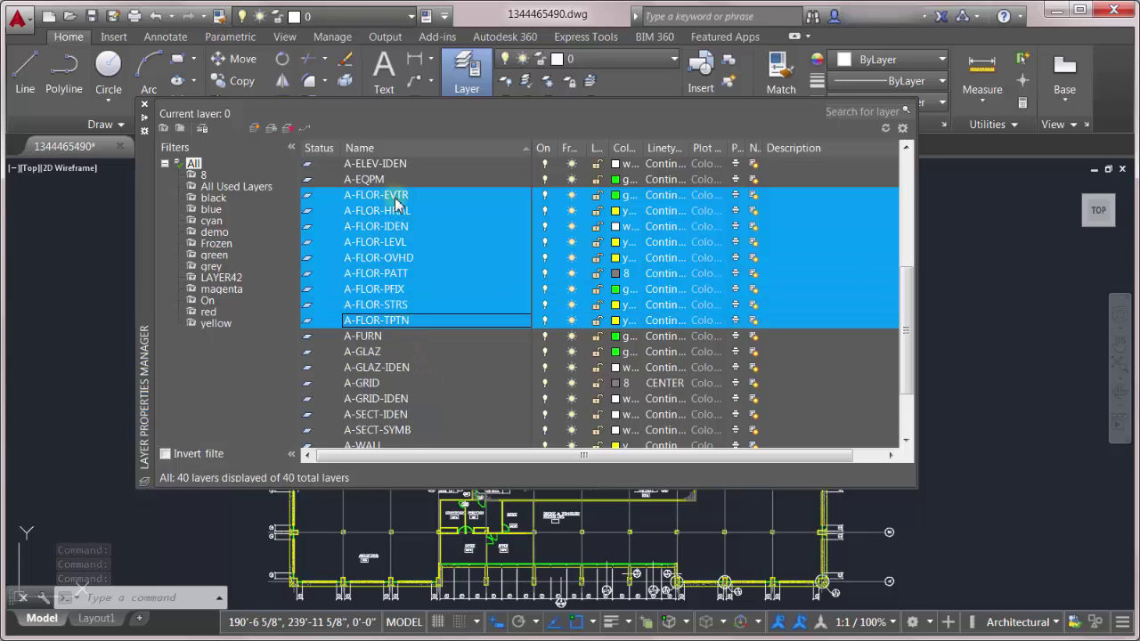
left_click(545, 195)
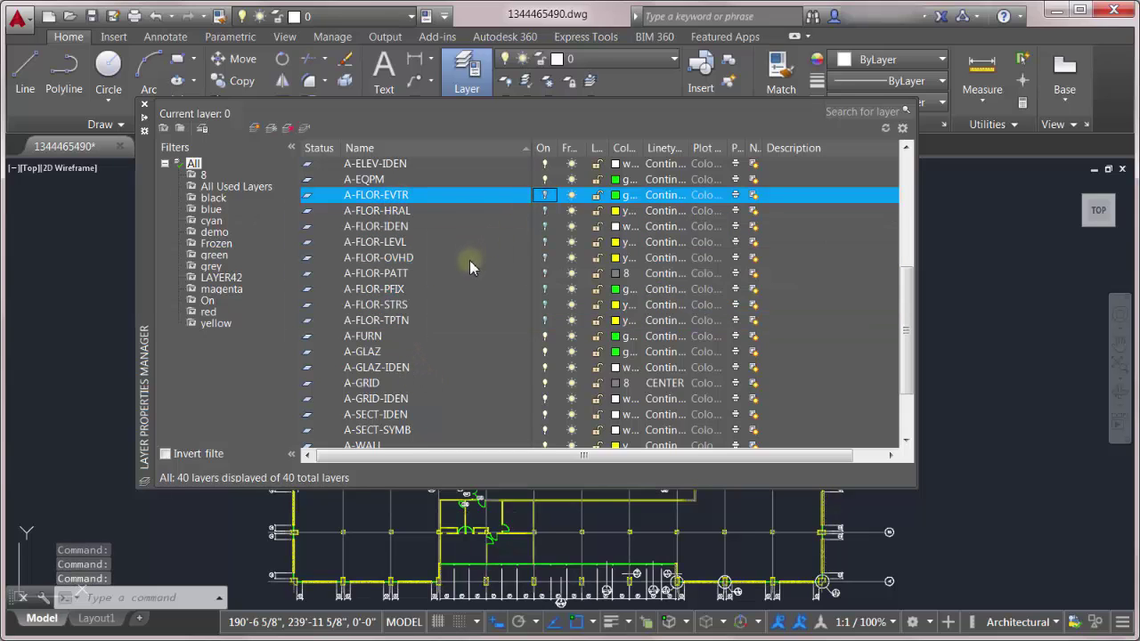
Set A-WALL and A-WALL-PATT to colour 187 and close the layer manager
left_click(379, 337)
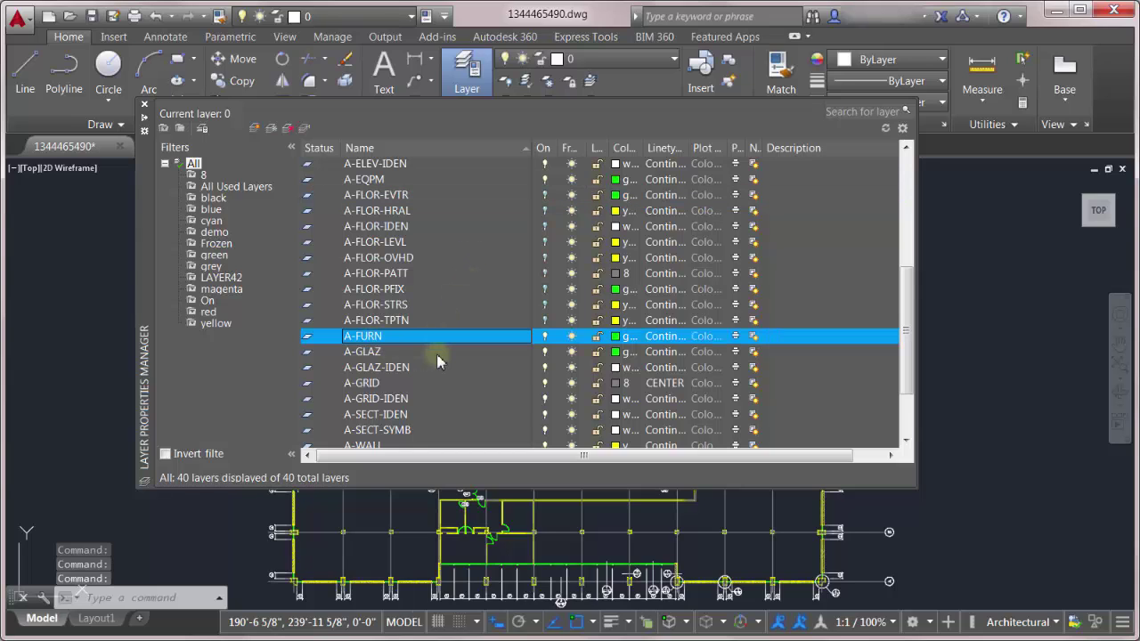
scroll(438, 356, "down", 2)
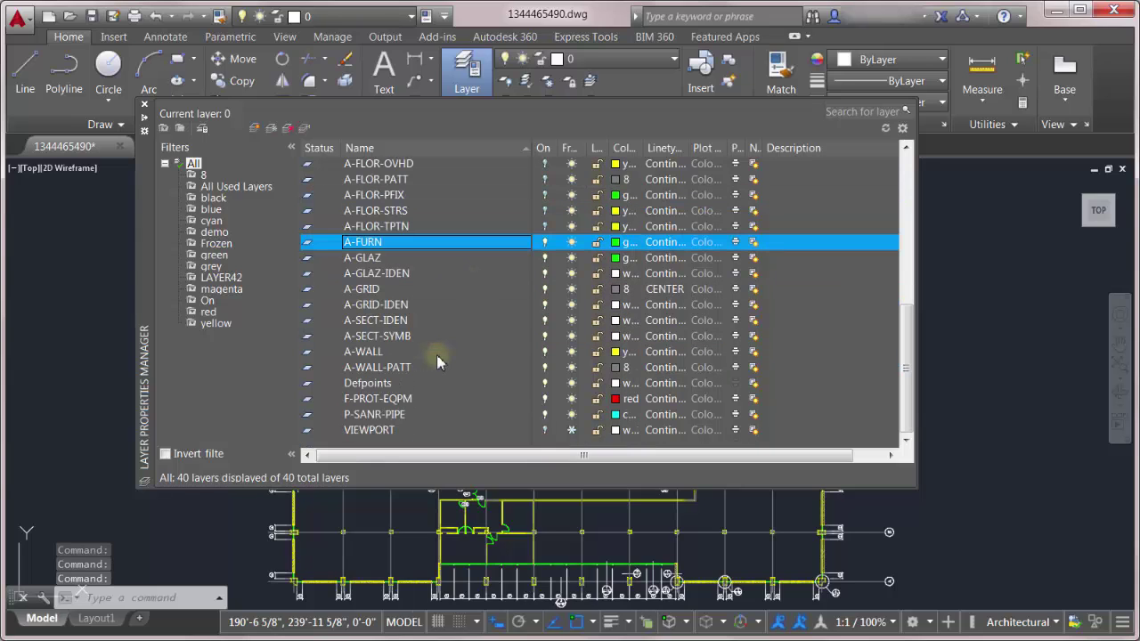
left_click(392, 352)
left_click(385, 367, "shift")
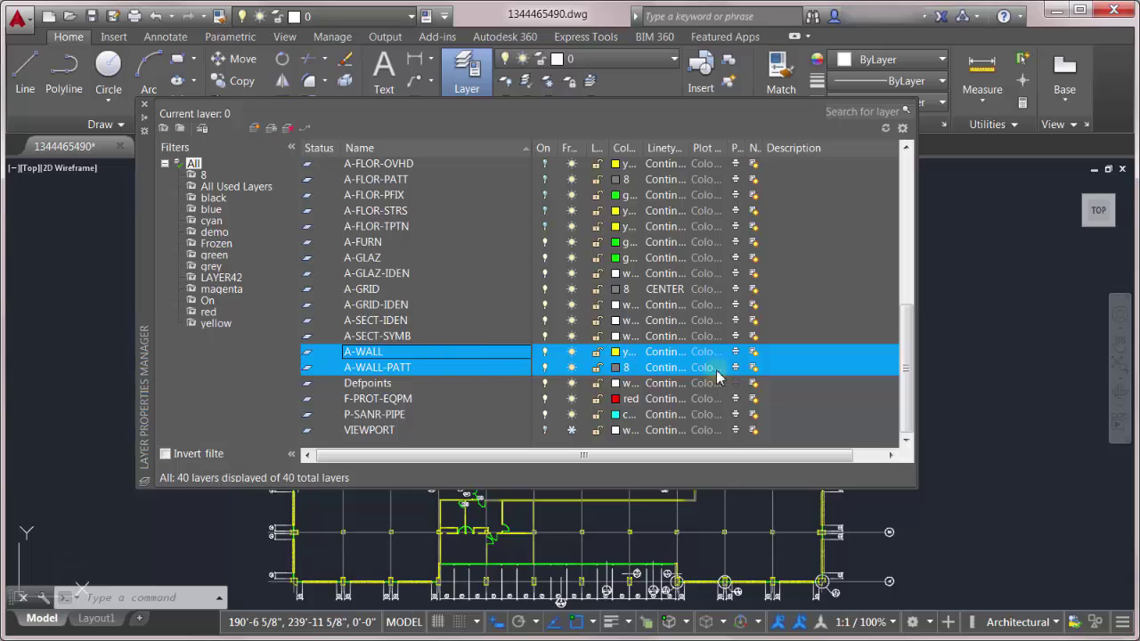
left_click(615, 353)
left_click(650, 326)
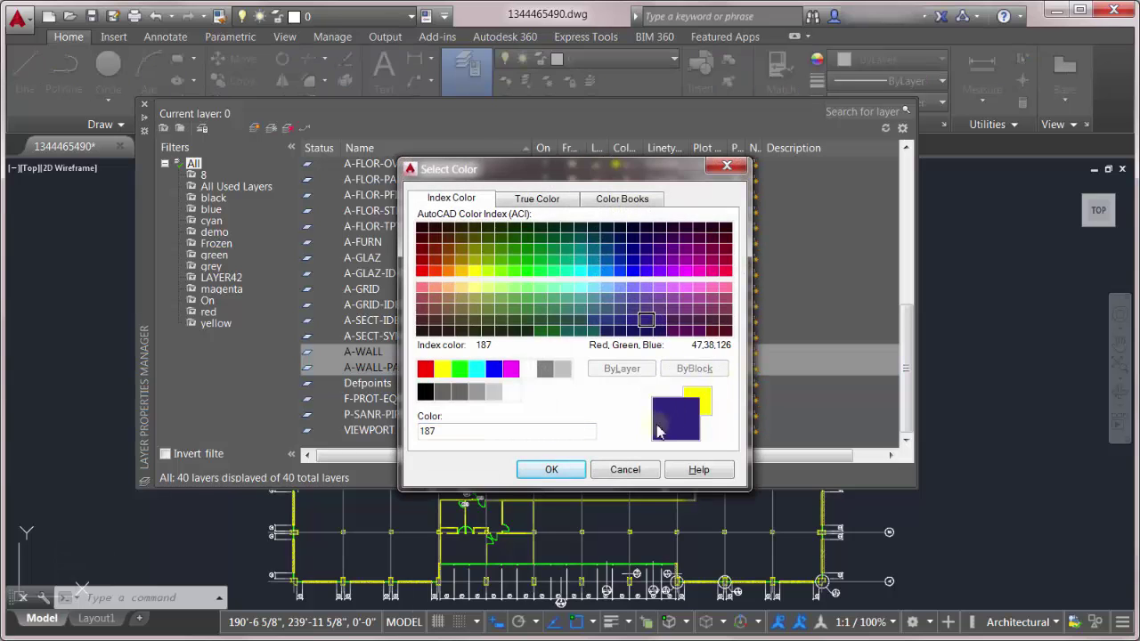
left_click(551, 469)
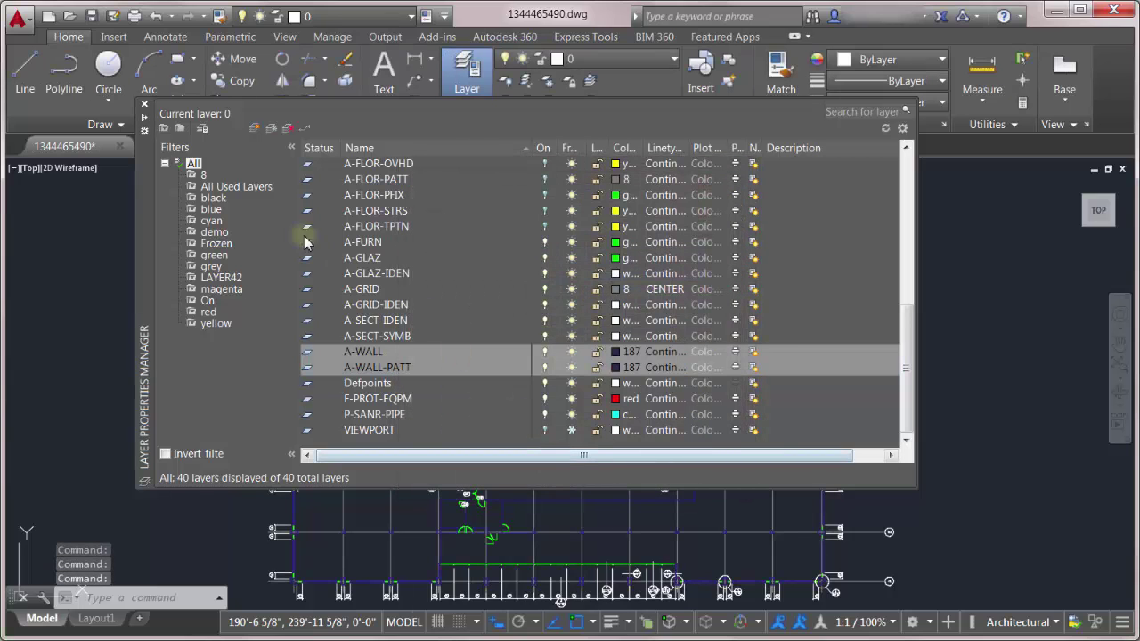
left_click(146, 105)
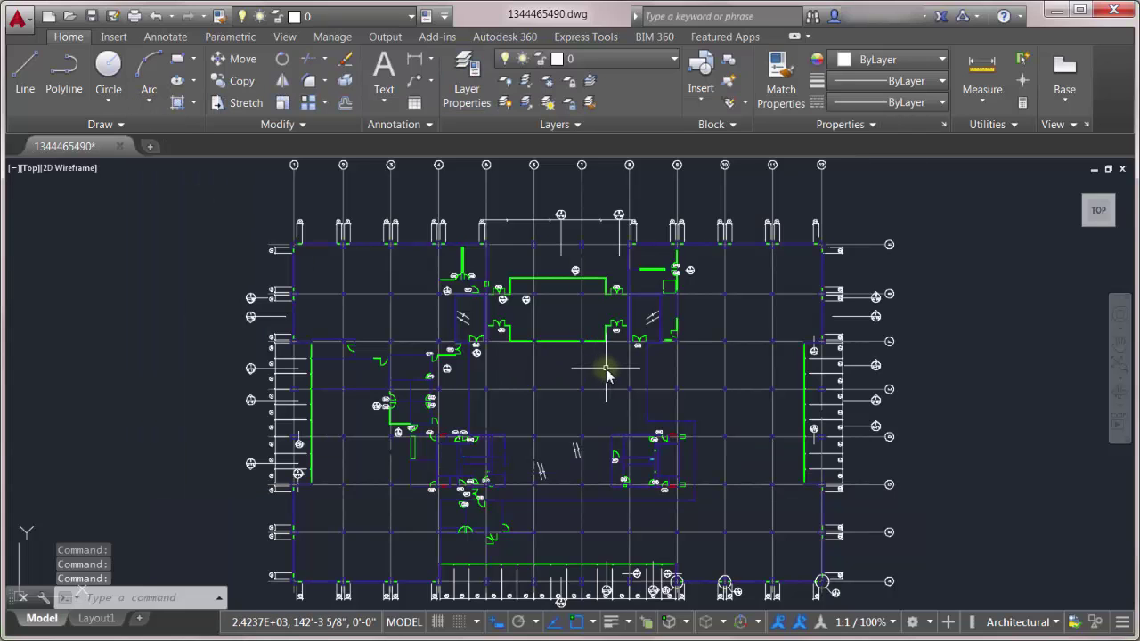
Open the Layer States Manager from the Layer State dropdown and move it higher
left_click(573, 126)
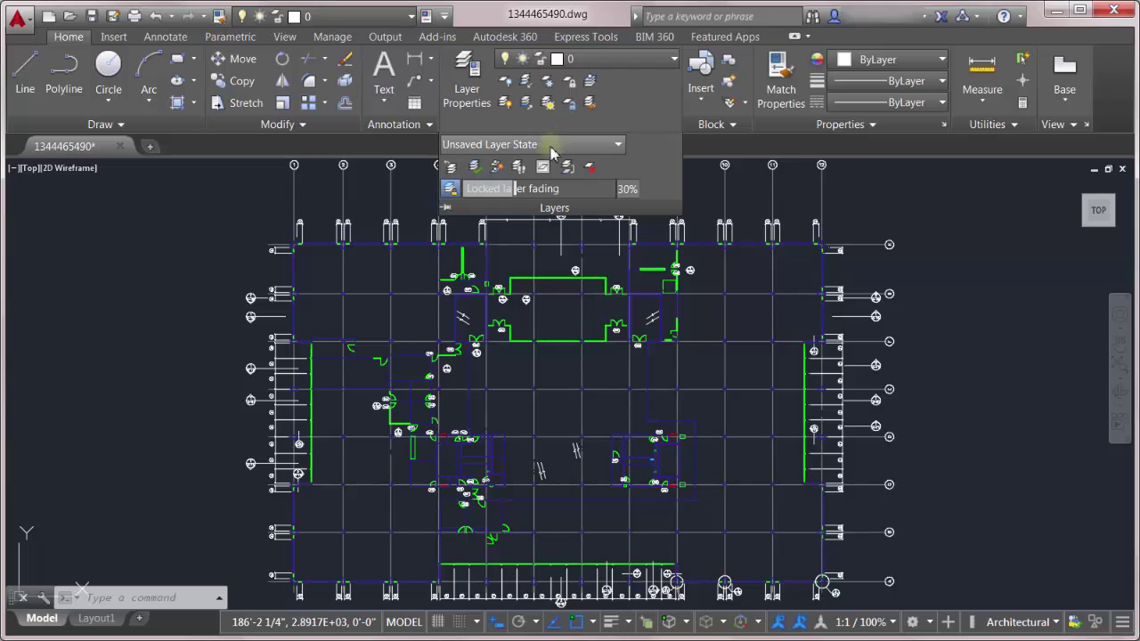
left_click(551, 145)
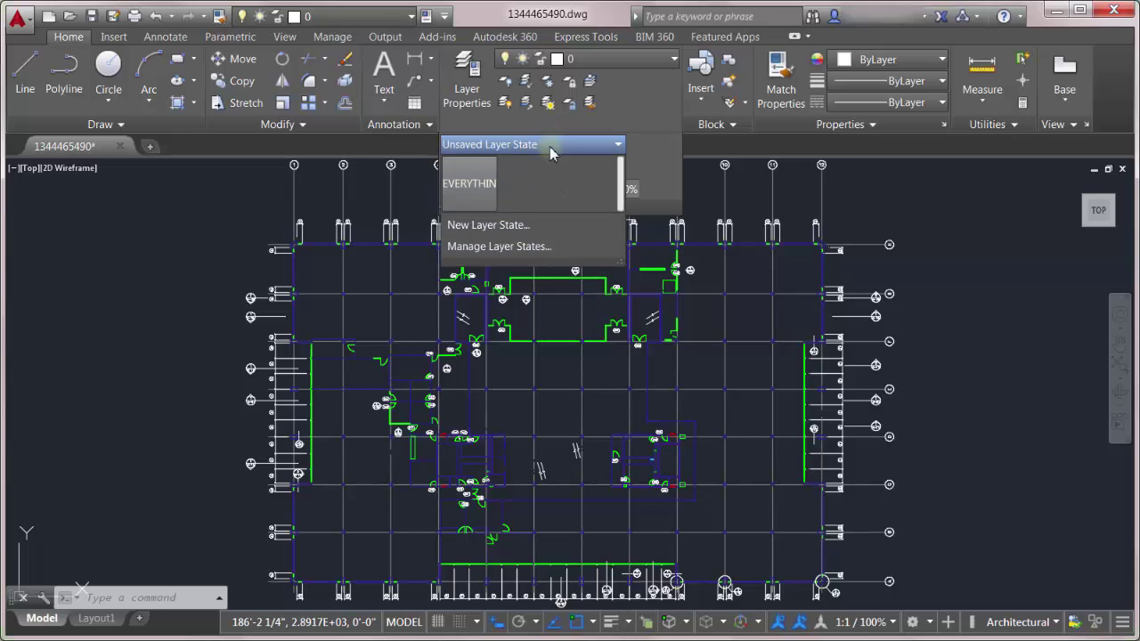
left_click(481, 249)
left_click_drag(530, 131, 528, 112)
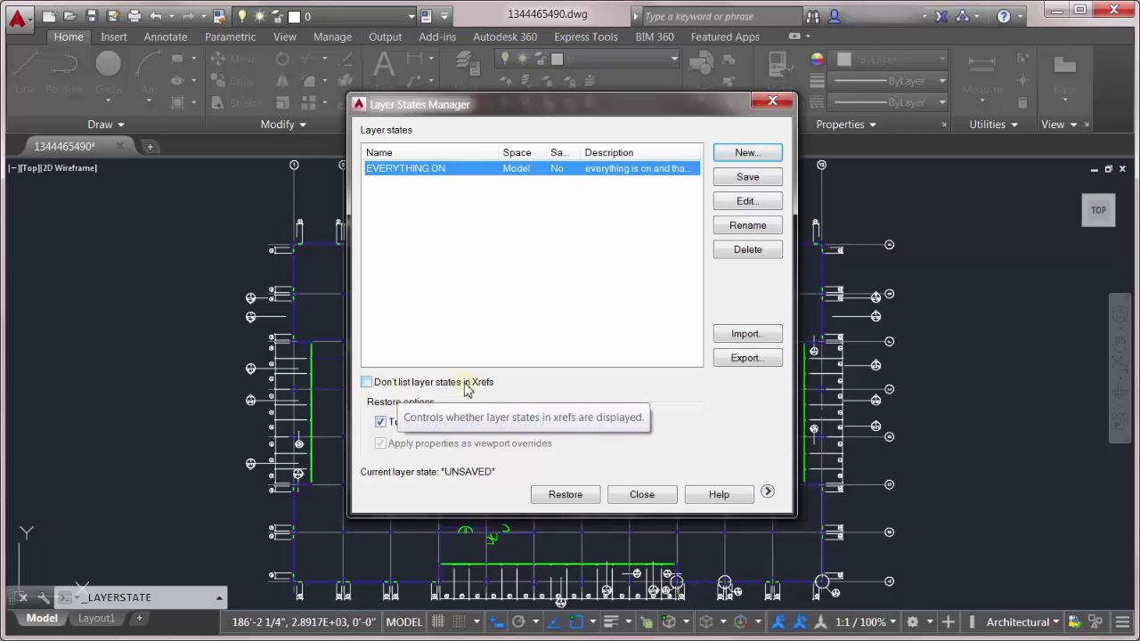
Save a new layer state named WORKING THE WALLS and close the Layer States Manager
left_click(745, 153)
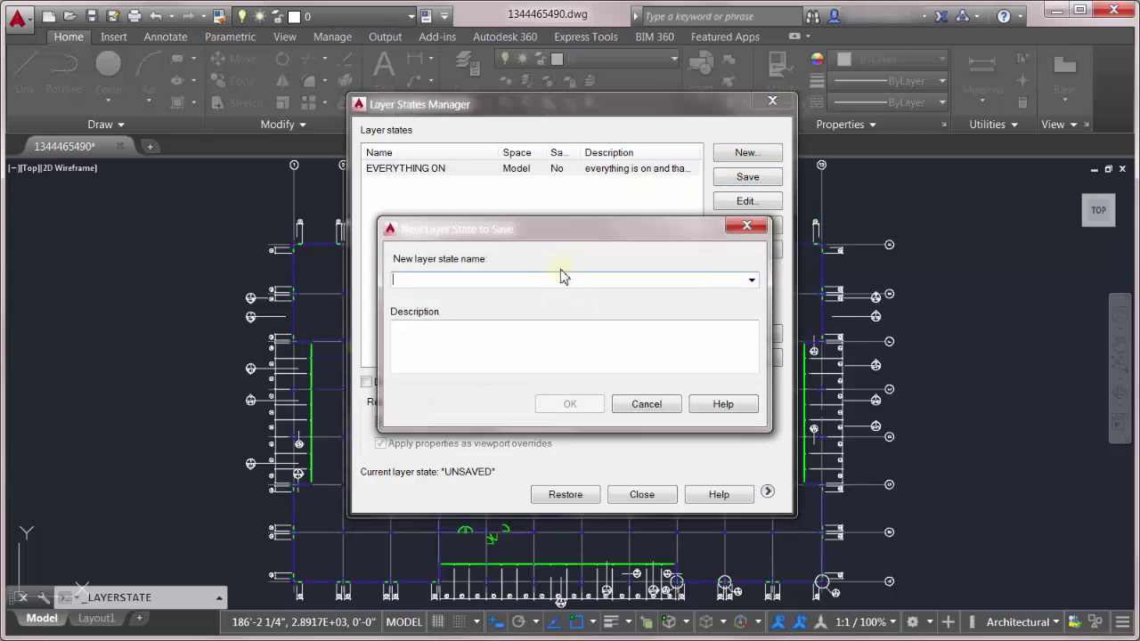
type("WORKING THE WALLS")
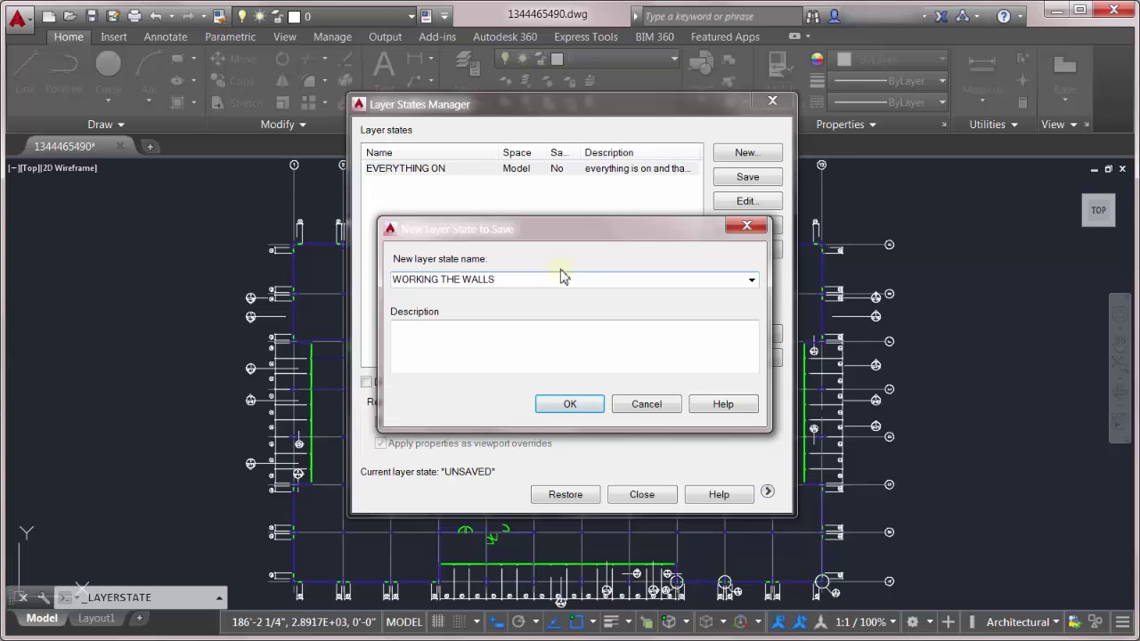
left_click(570, 405)
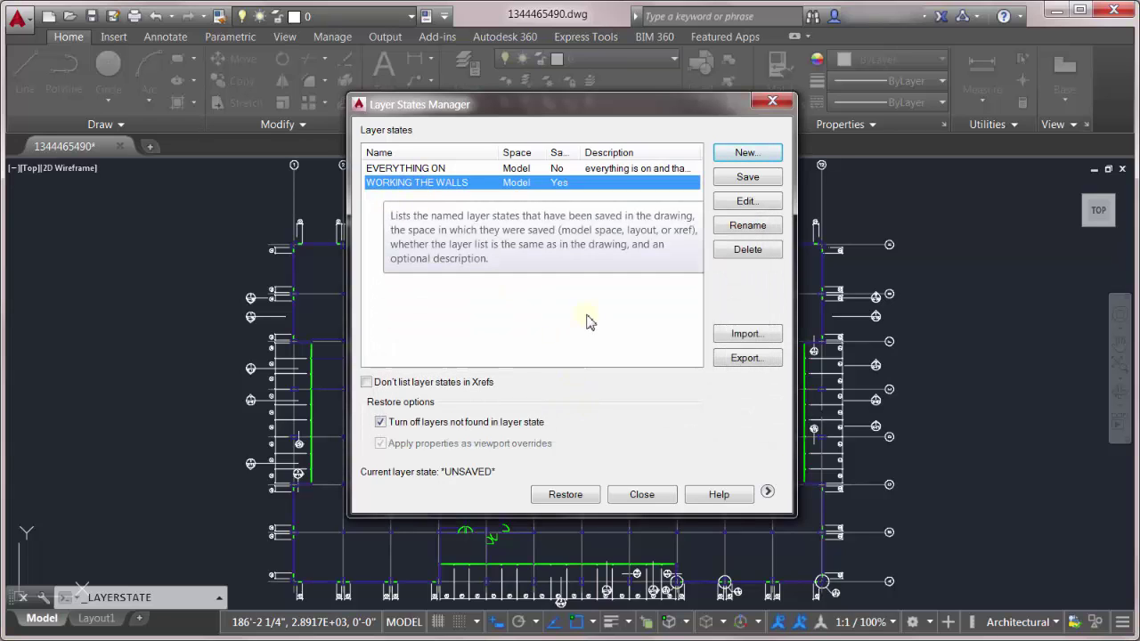
left_click(628, 497)
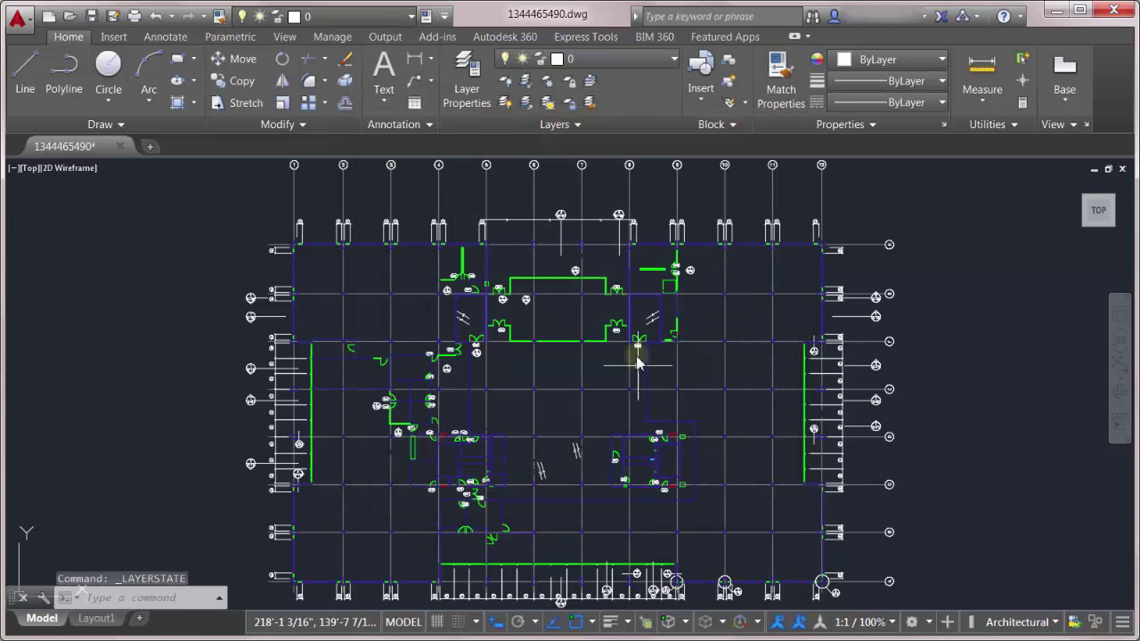
left_click(583, 129)
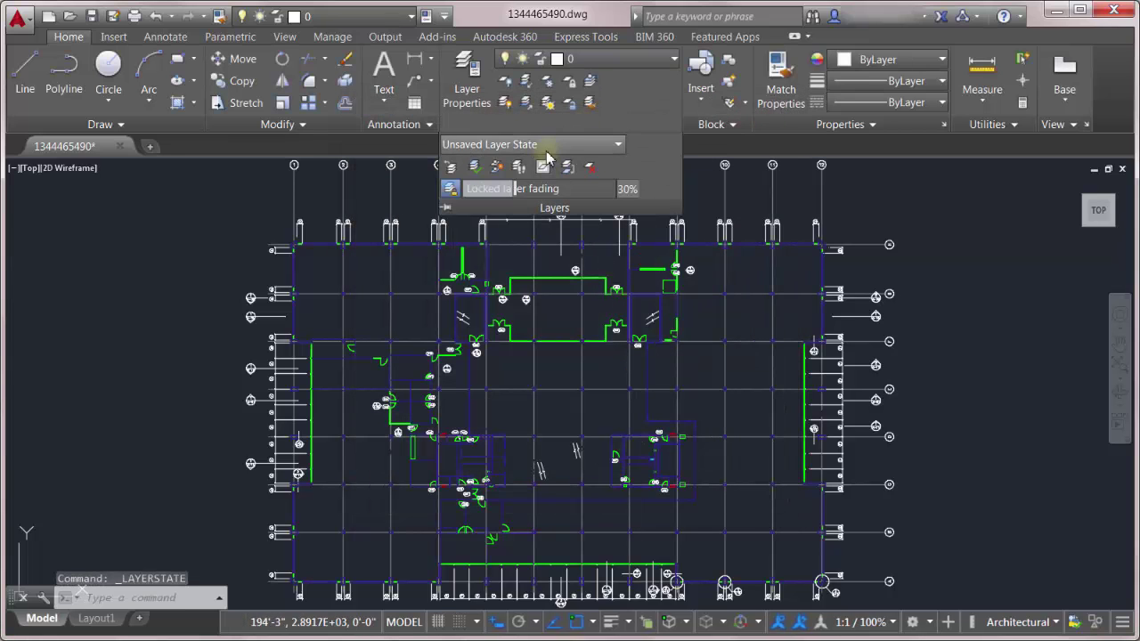
Restore EVERYTHING ON, then switch to the WORKING THE WALLS layer state
left_click(615, 144)
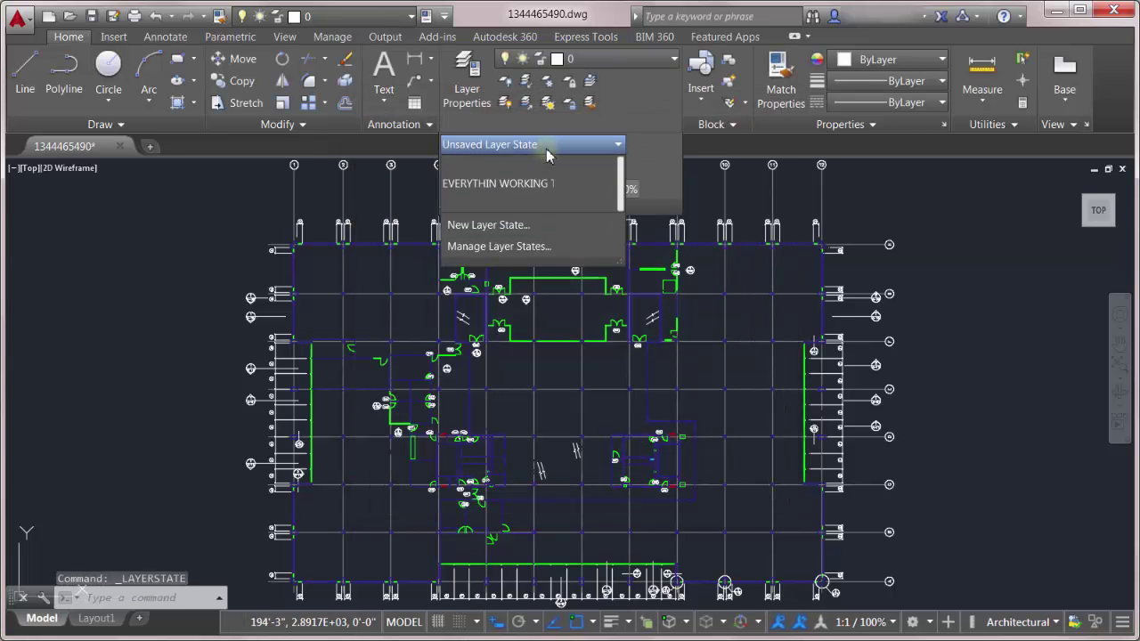
left_click(466, 184)
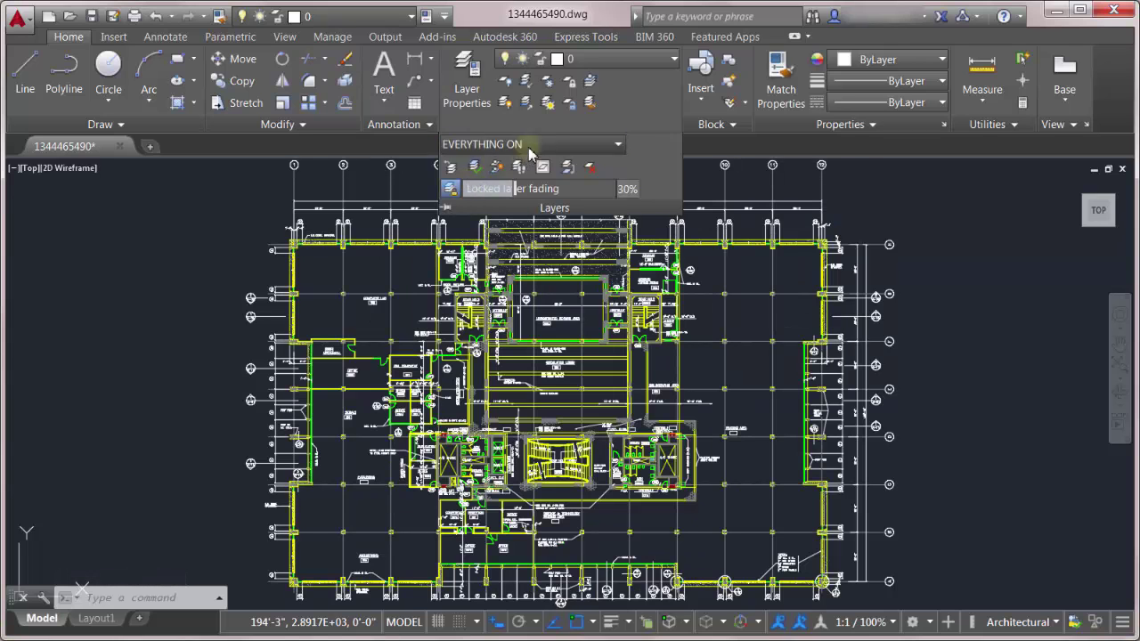
left_click(486, 143)
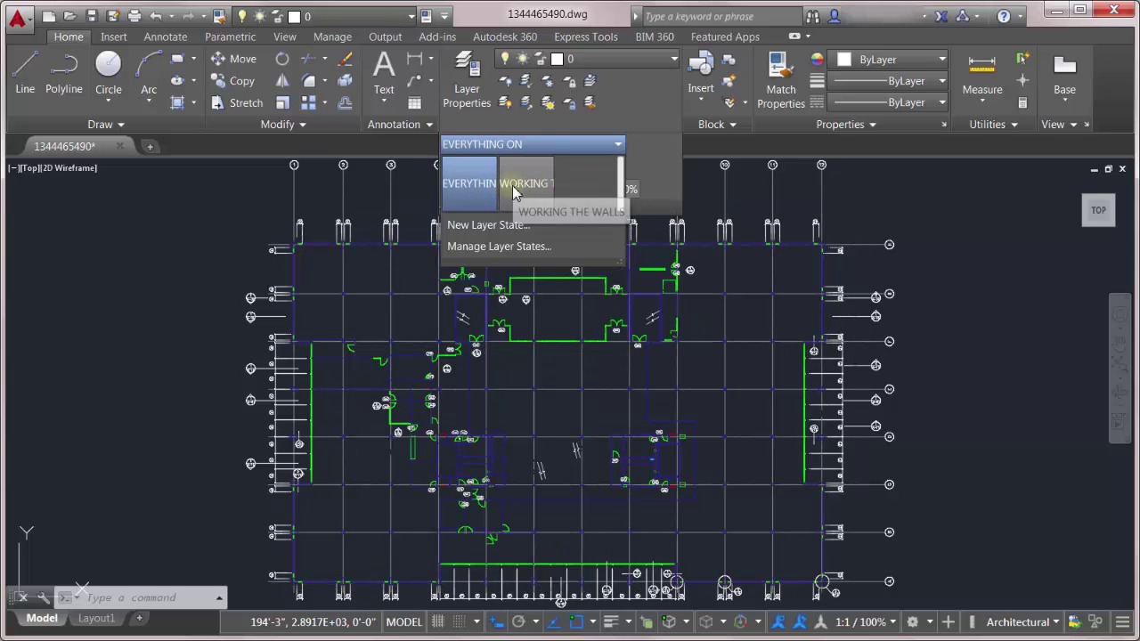
left_click(514, 192)
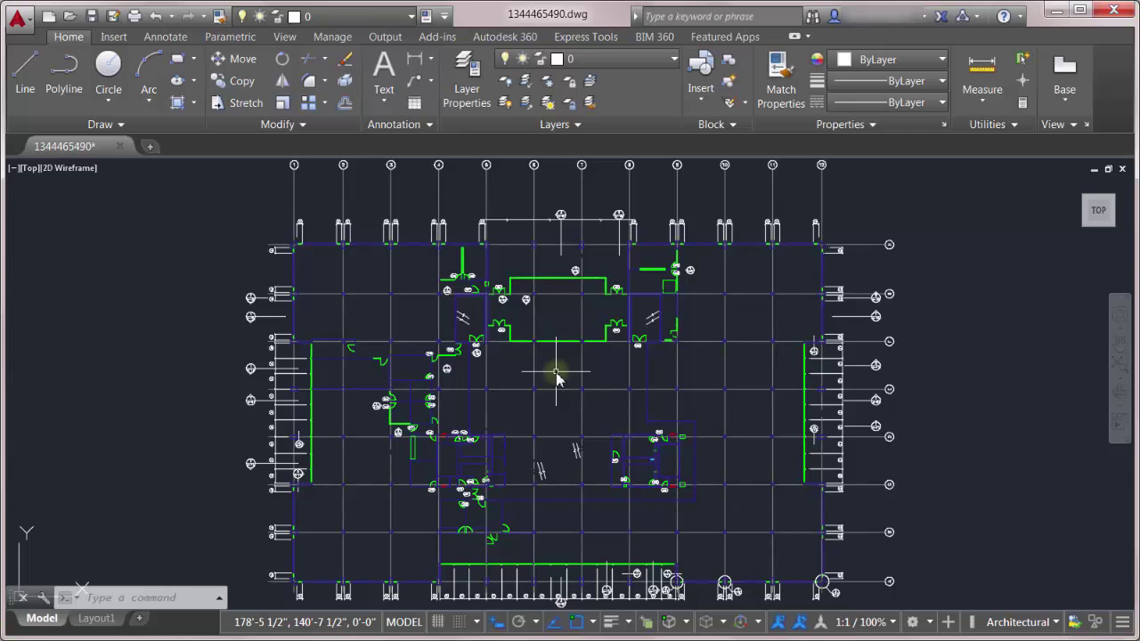
Open WORKING THE WALLS for editing in the Layer States Manager and widen the editor
left_click(578, 124)
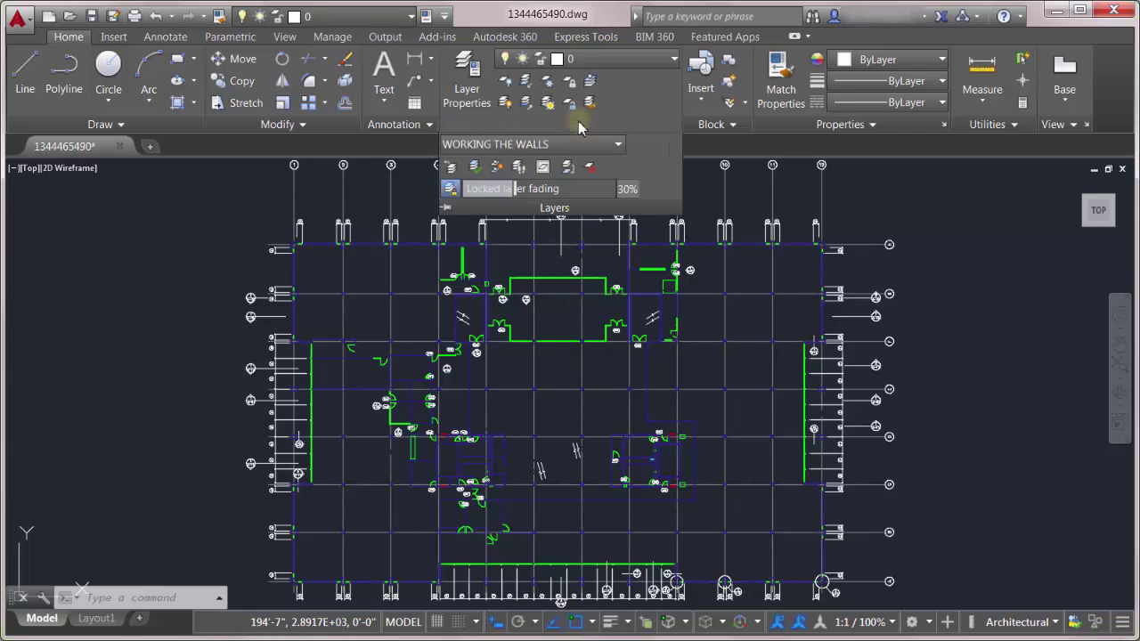
left_click(539, 145)
left_click(496, 247)
left_click(750, 203)
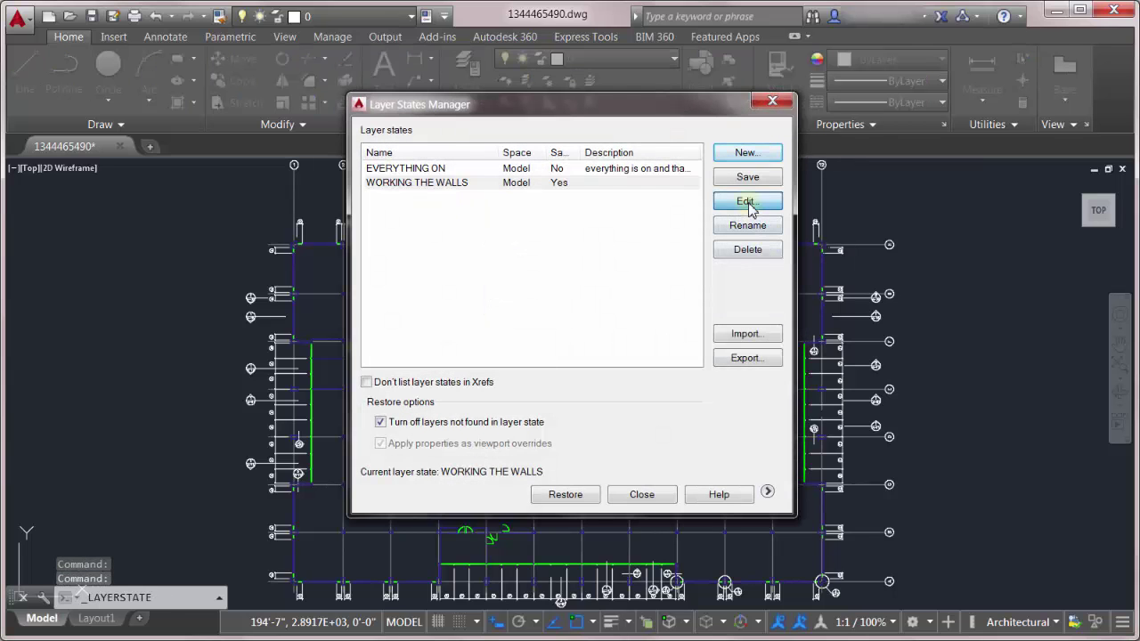
left_click_drag(573, 111, 531, 134)
left_click_drag(738, 267, 850, 265)
scroll(403, 285, "down", 8)
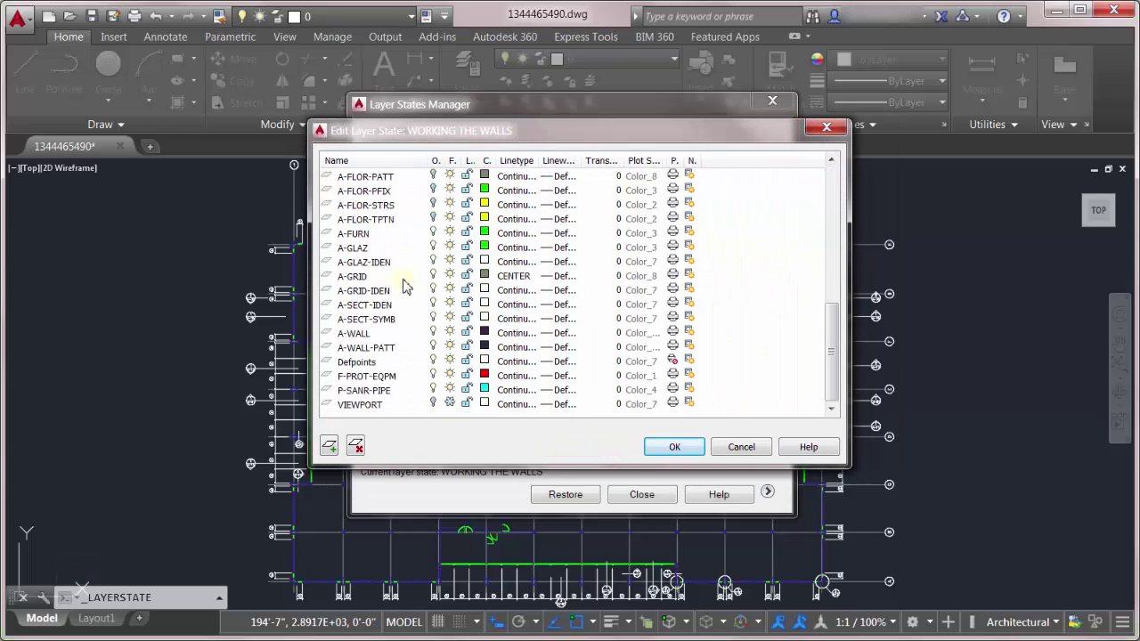
Set A-WALL and A-WALL-PATT to green, freeze A-GRID and A-GRID-IDEN, and save the state
left_click_drag(356, 332, 484, 349)
left_click(484, 348)
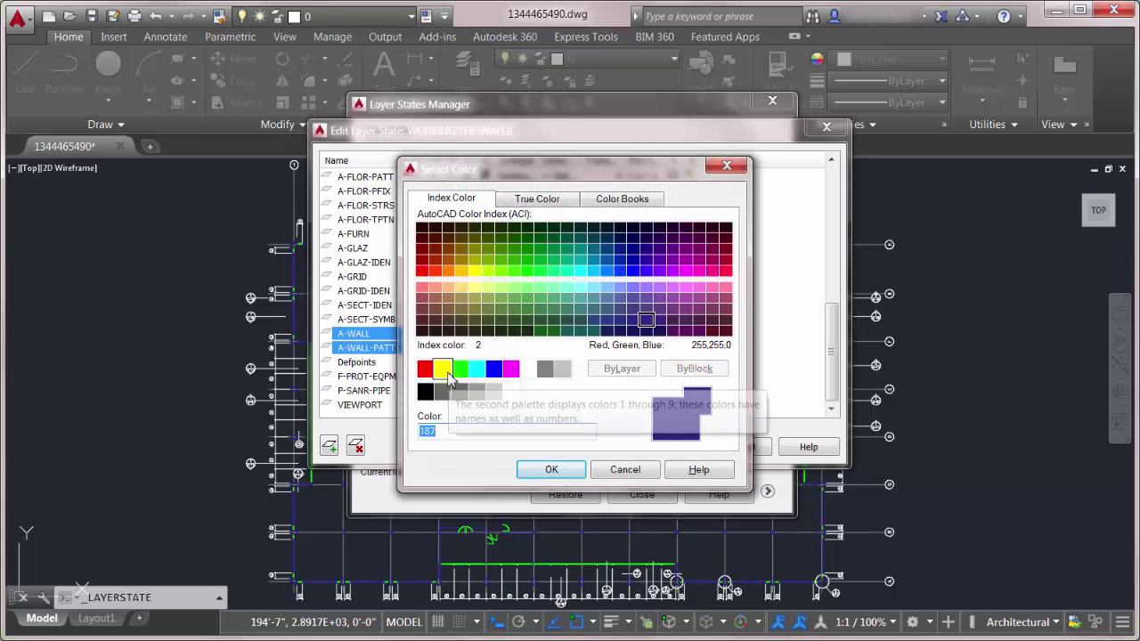
left_click(443, 369)
left_click(460, 369)
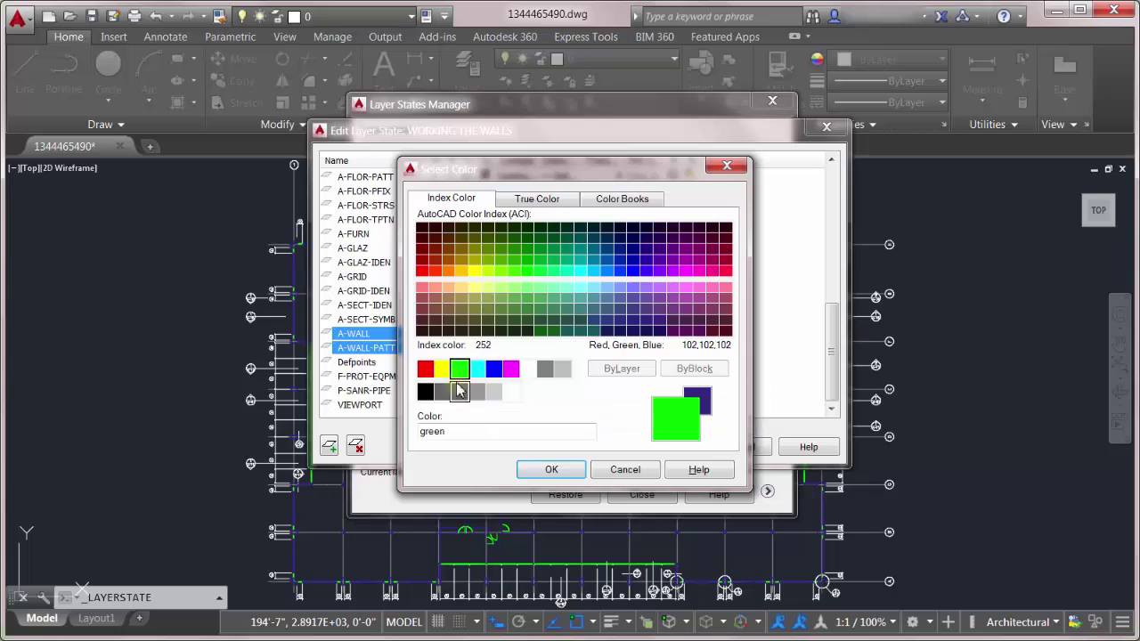
left_click(552, 471)
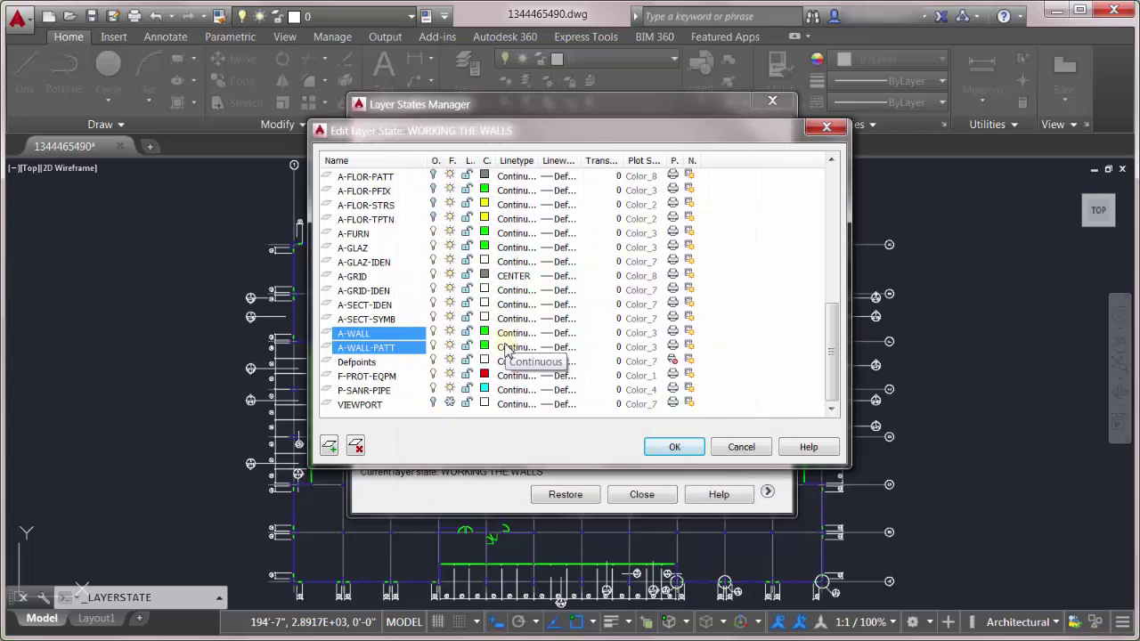
left_click(369, 290)
left_click(366, 277, "shift")
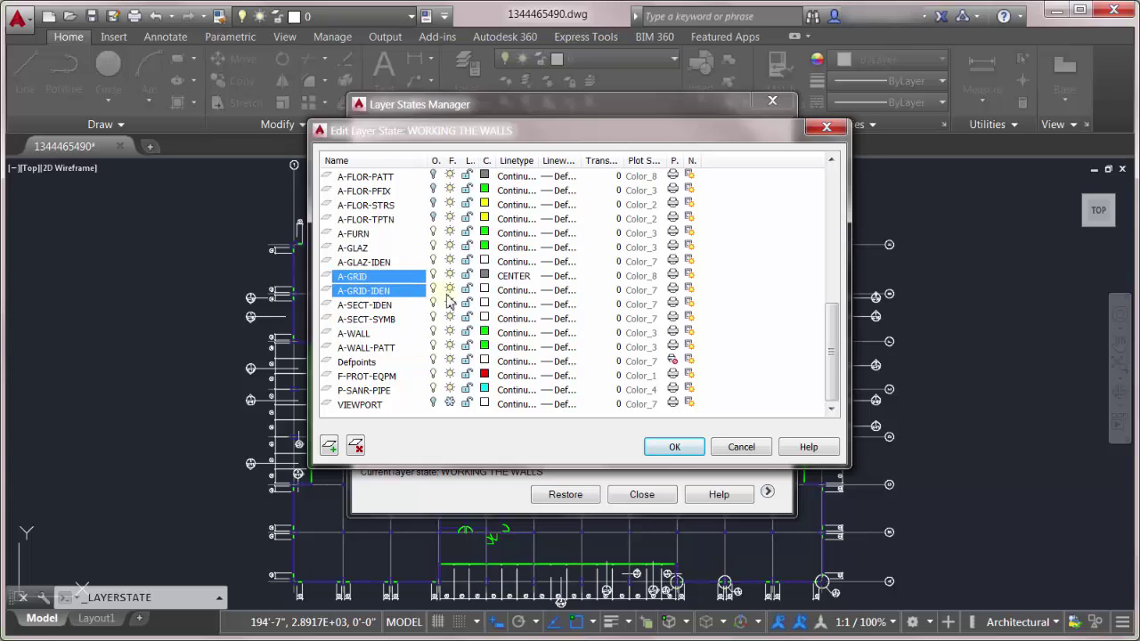
left_click(673, 448)
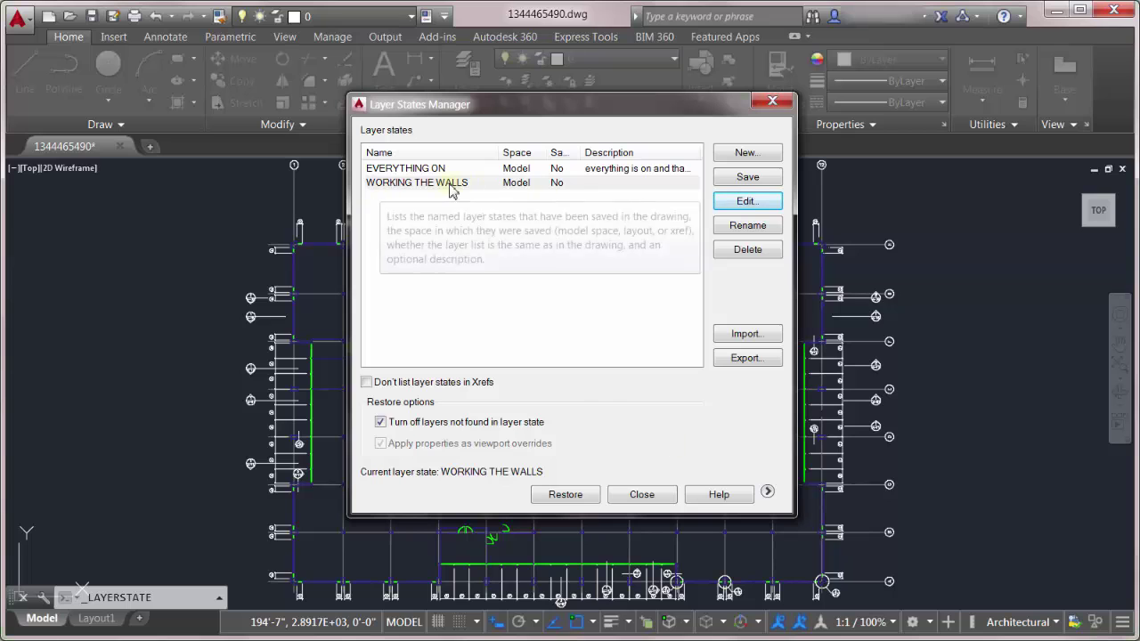
Reapply WORKING THE WALLS after briefly restoring EVERYTHING ON, then nudge the plan upward
left_click(623, 497)
left_click(570, 125)
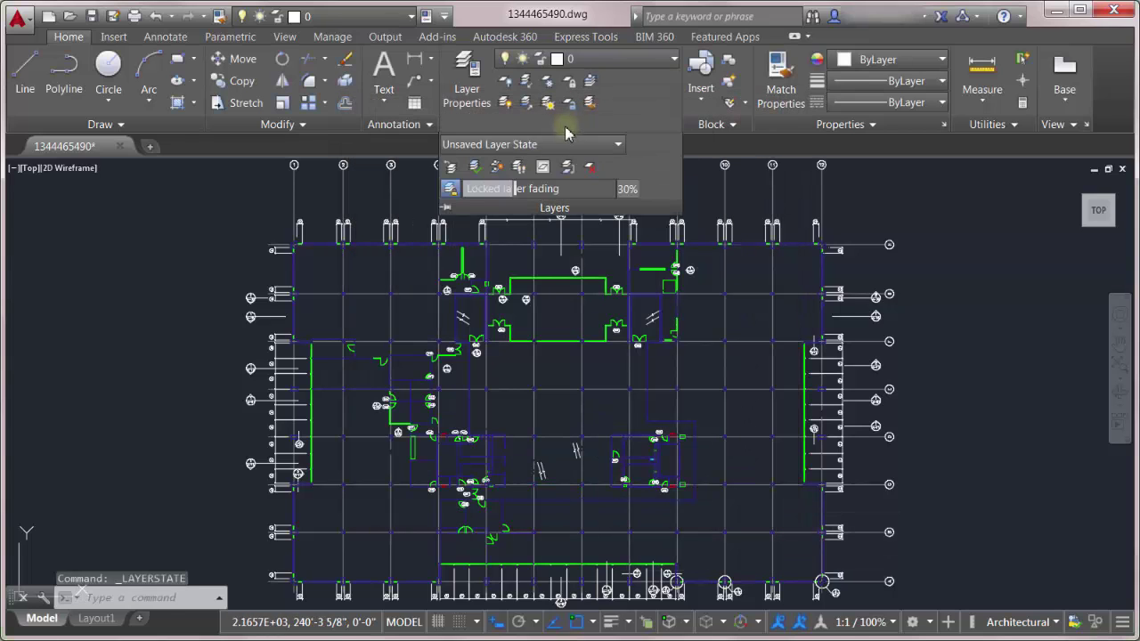
left_click(540, 145)
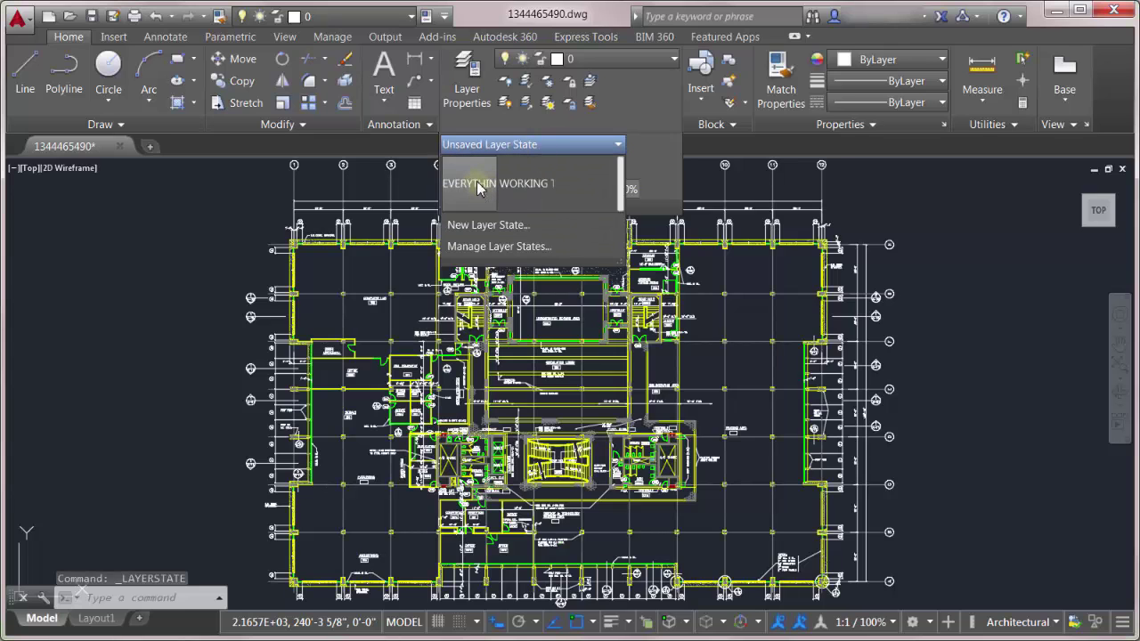
left_click(536, 185)
left_click(534, 145)
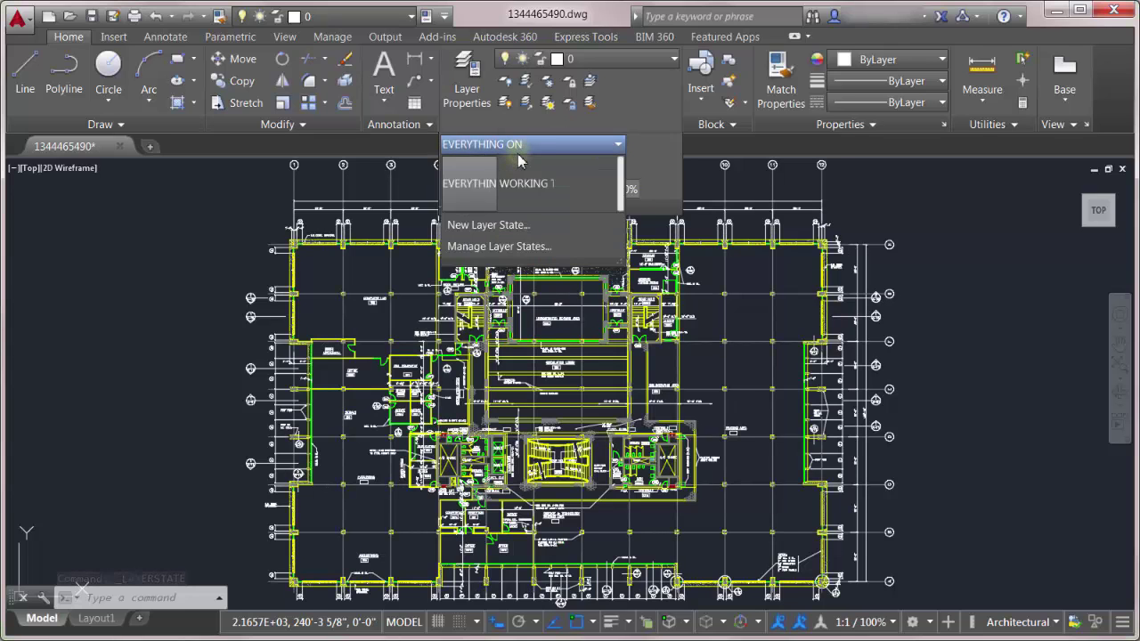
left_click(524, 184)
left_click(524, 184)
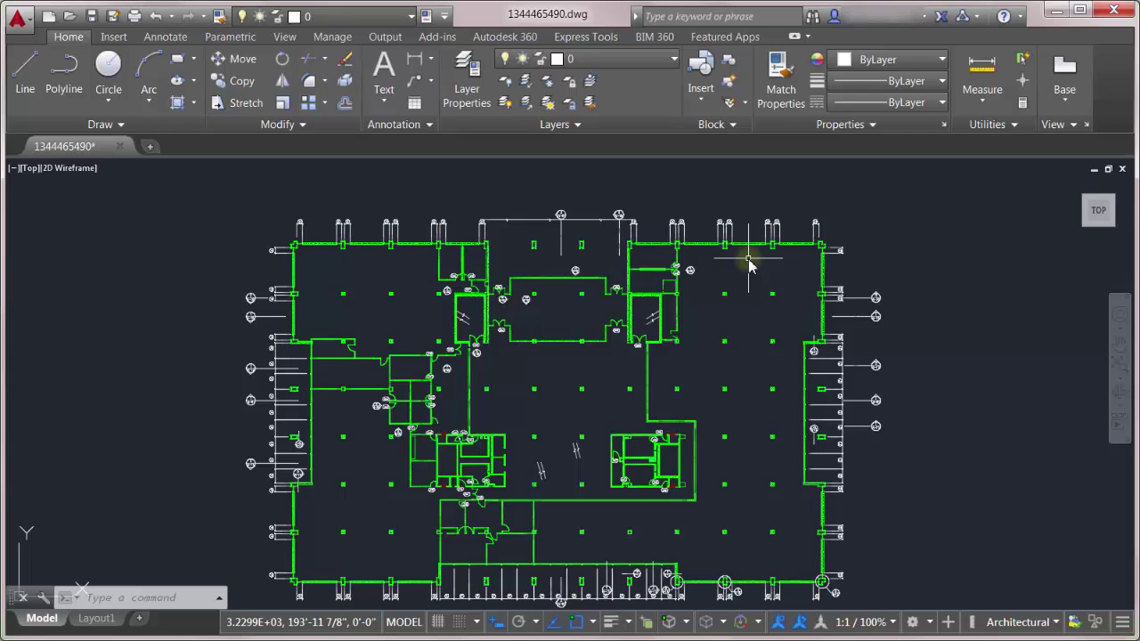
middle_click_drag(731, 377, 733, 354)
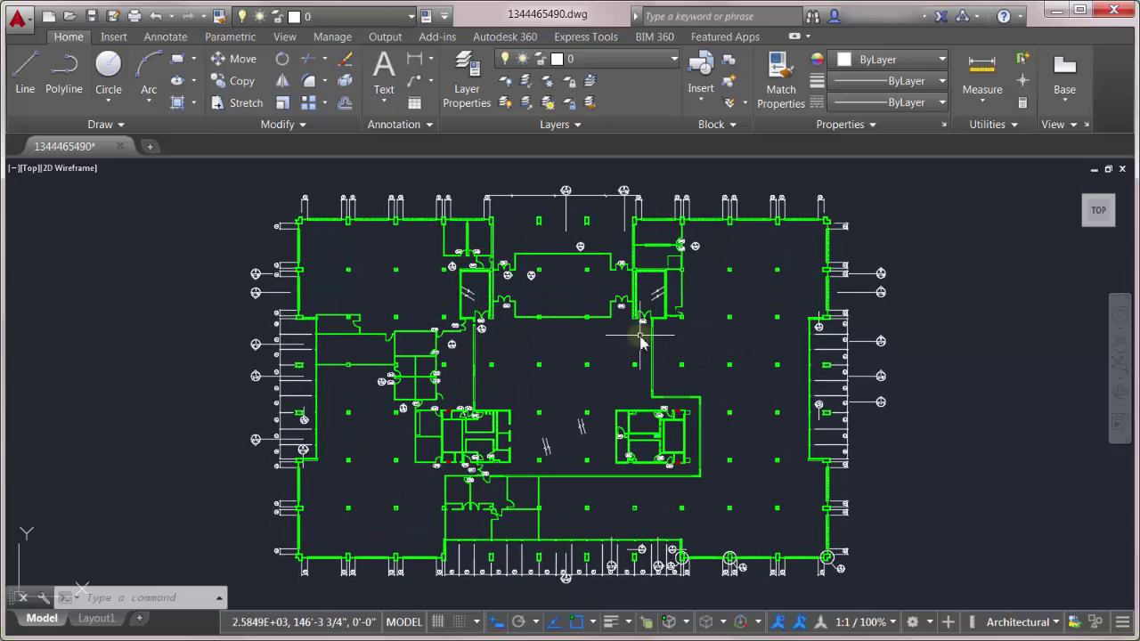
Create a new layer named MIKE in the Layer Properties Manager
left_click(472, 69)
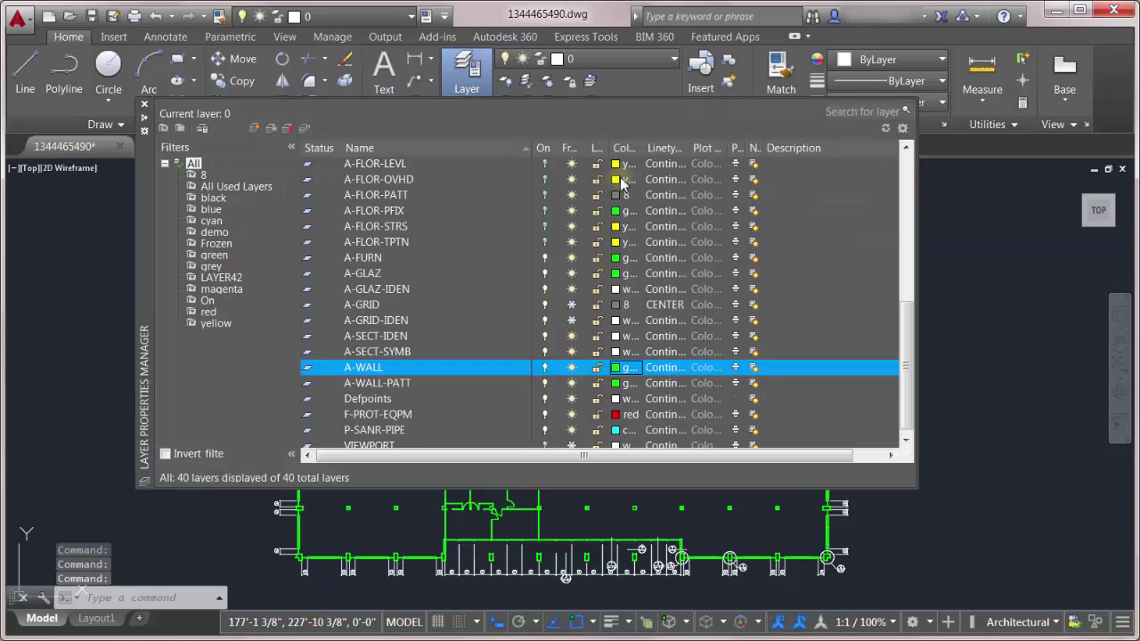
left_click(254, 127)
type("MIKE")
key("Return")
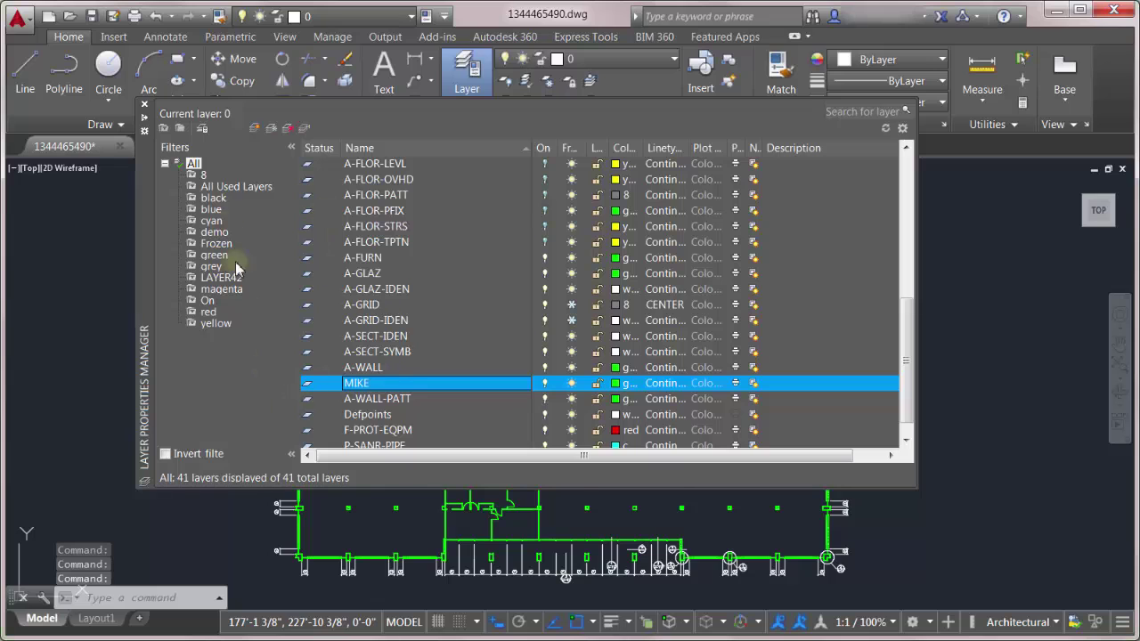
left_click(144, 104)
Make MIKE the current layer from the layer dropdown
left_click(606, 59)
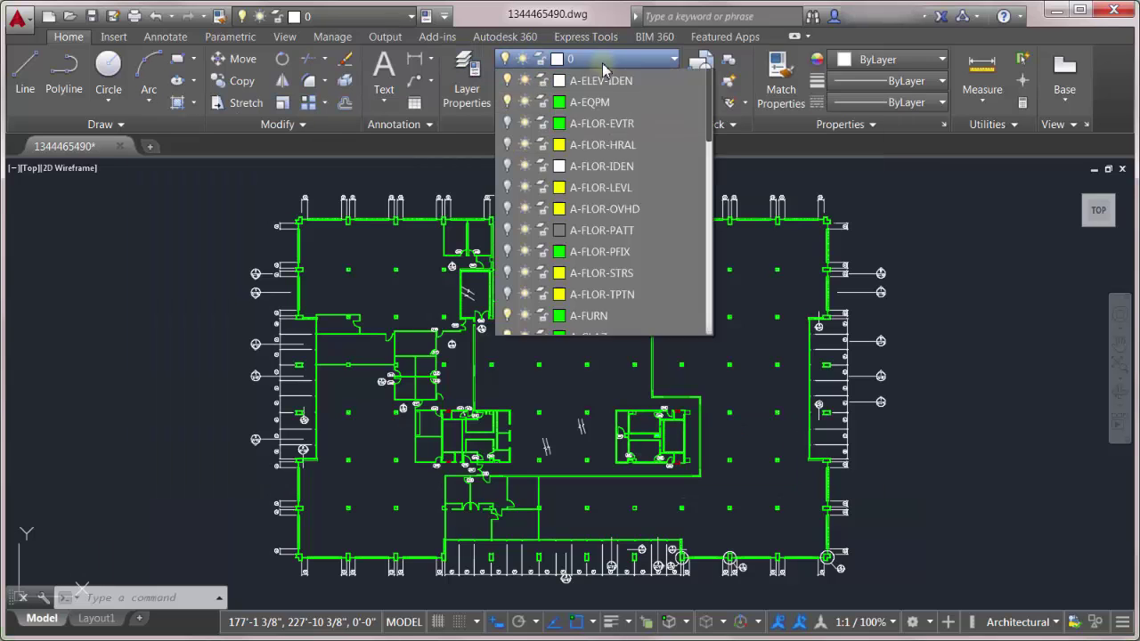
scroll(587, 331, "down", 1)
scroll(587, 331, "down", 3)
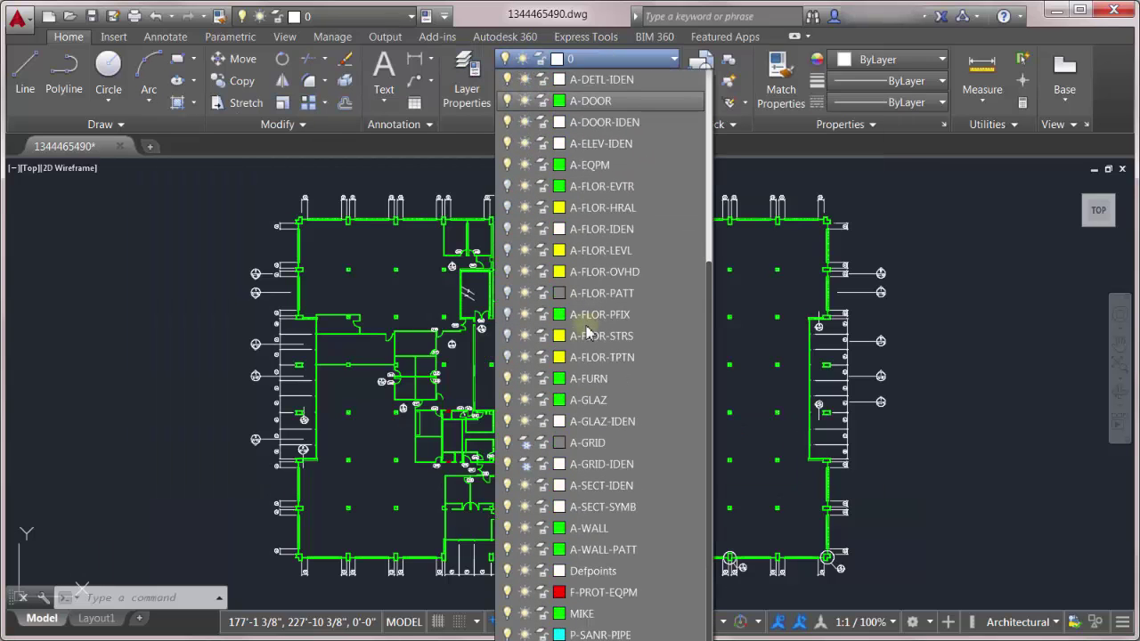
left_click(588, 612)
Draw a three-segment line across the floor plan with the L command
type("l")
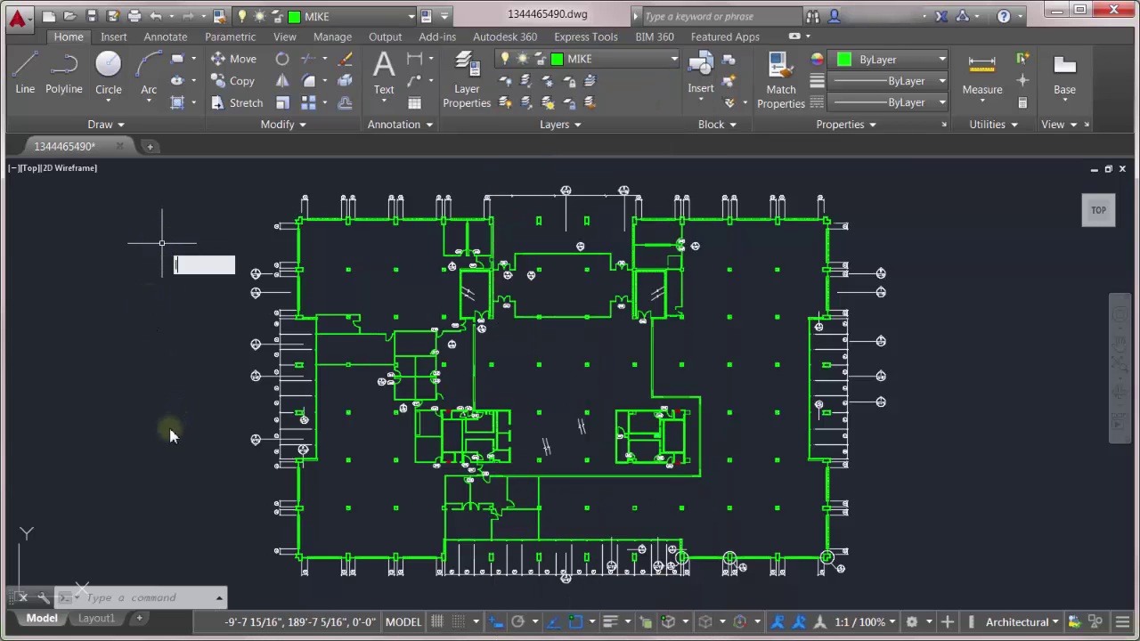
key("Return")
left_click(170, 445)
left_click(541, 422)
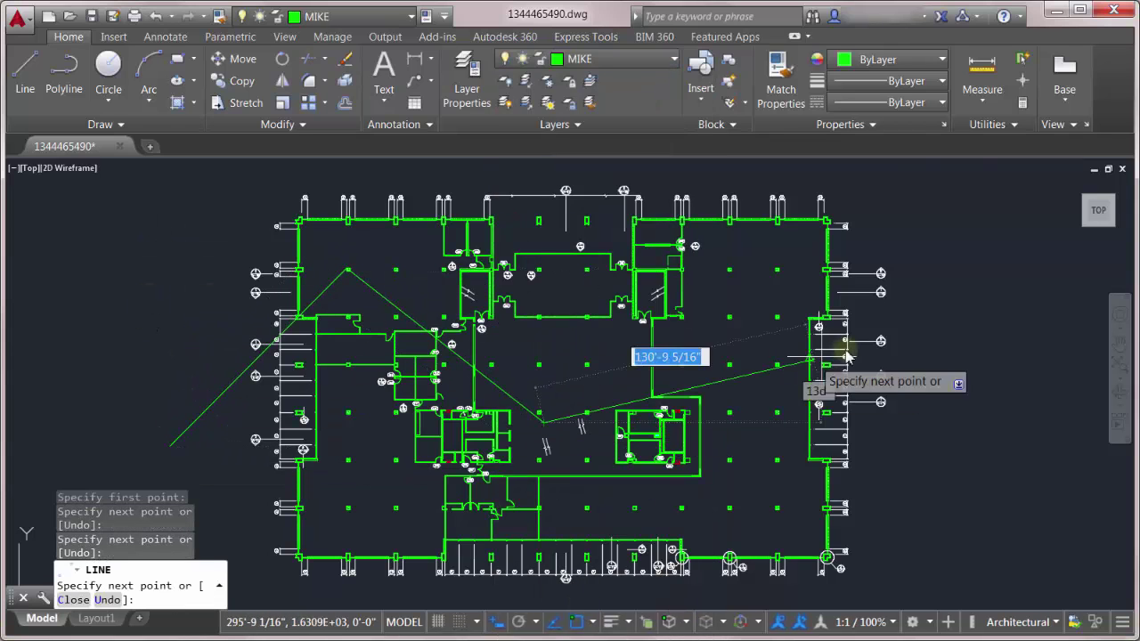
left_click(982, 301)
key("Return")
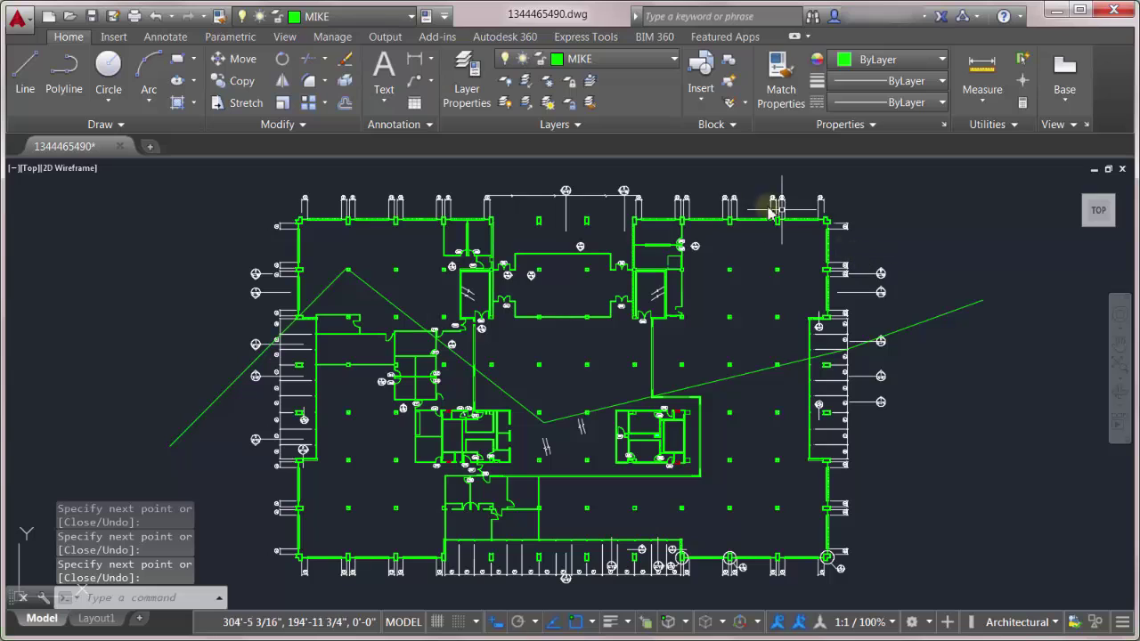
left_click(561, 125)
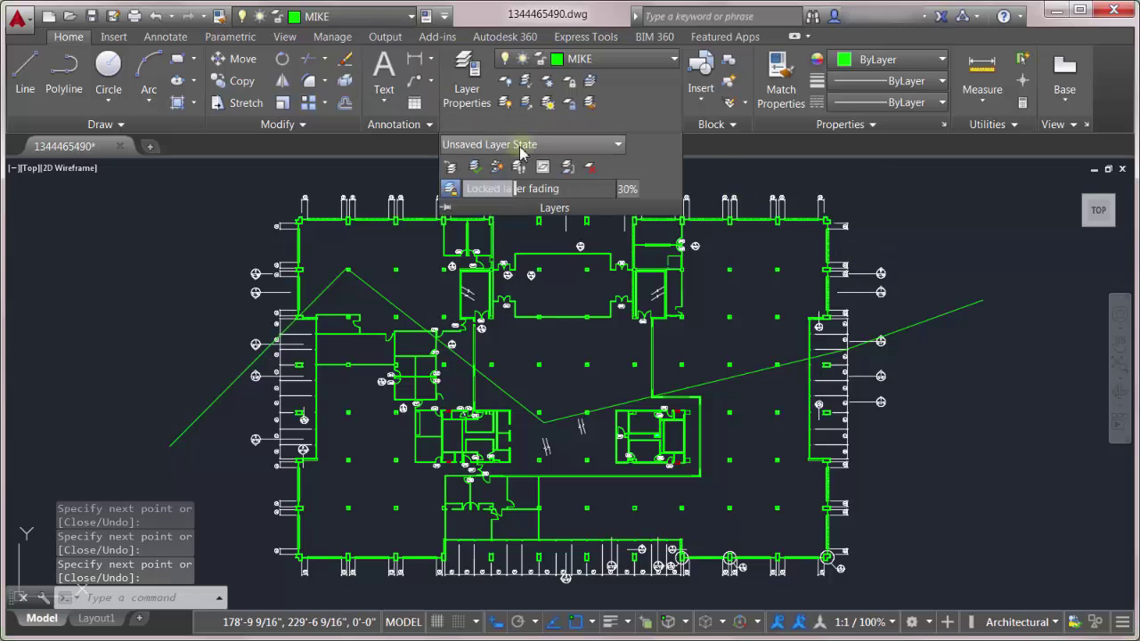
Restore the EVERYTHING ON layer state, then open the Layer States Manager
left_click(535, 145)
left_click(467, 185)
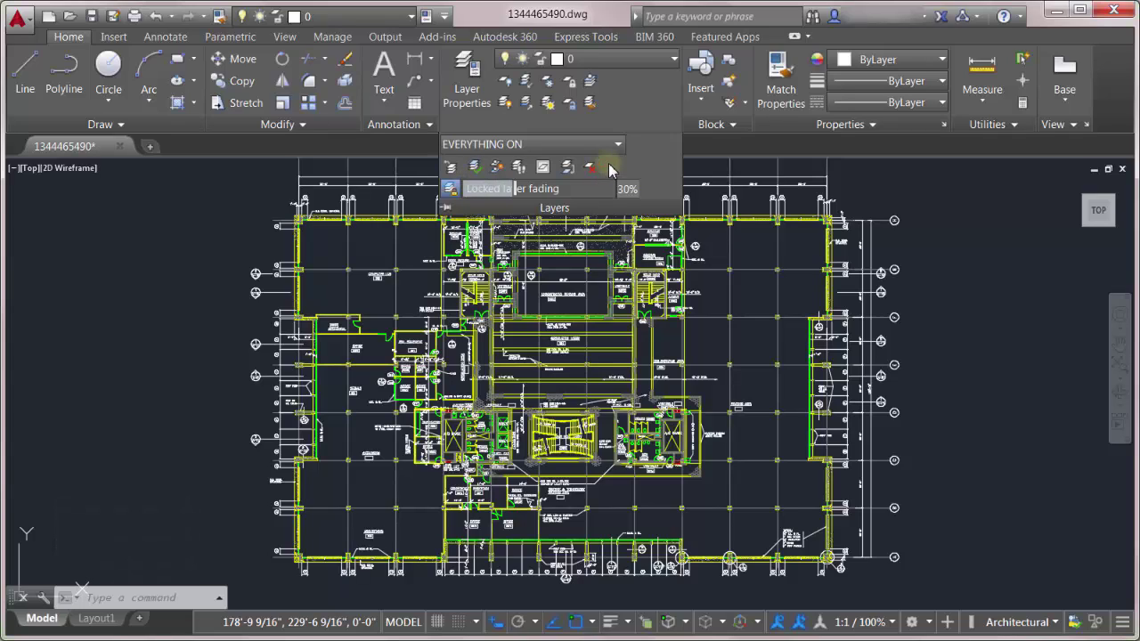
left_click(580, 144)
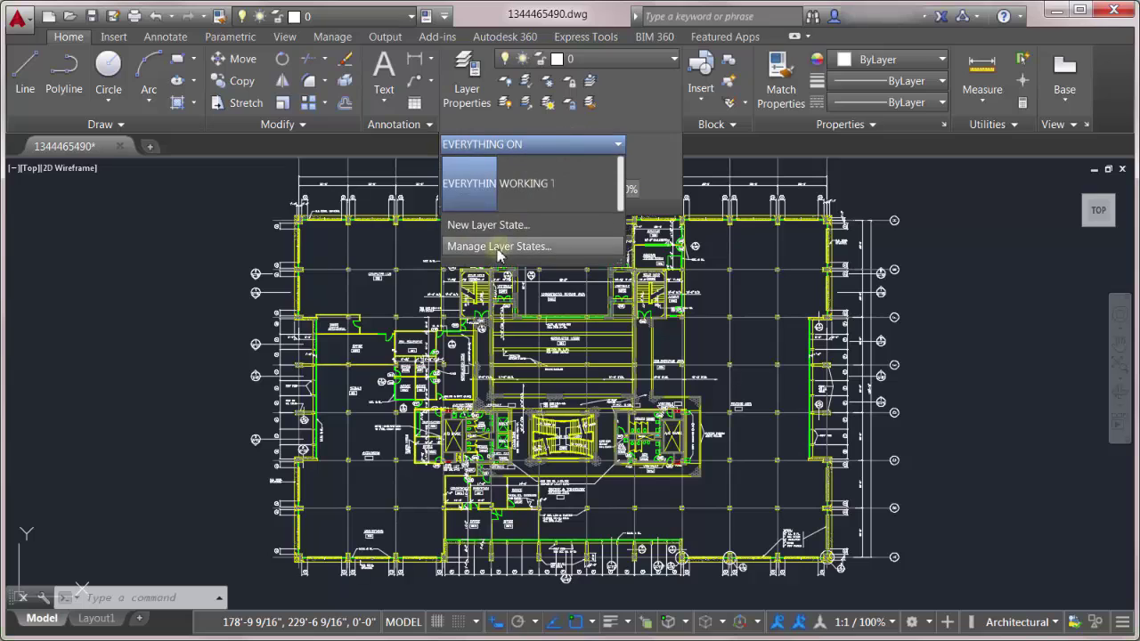
left_click(500, 249)
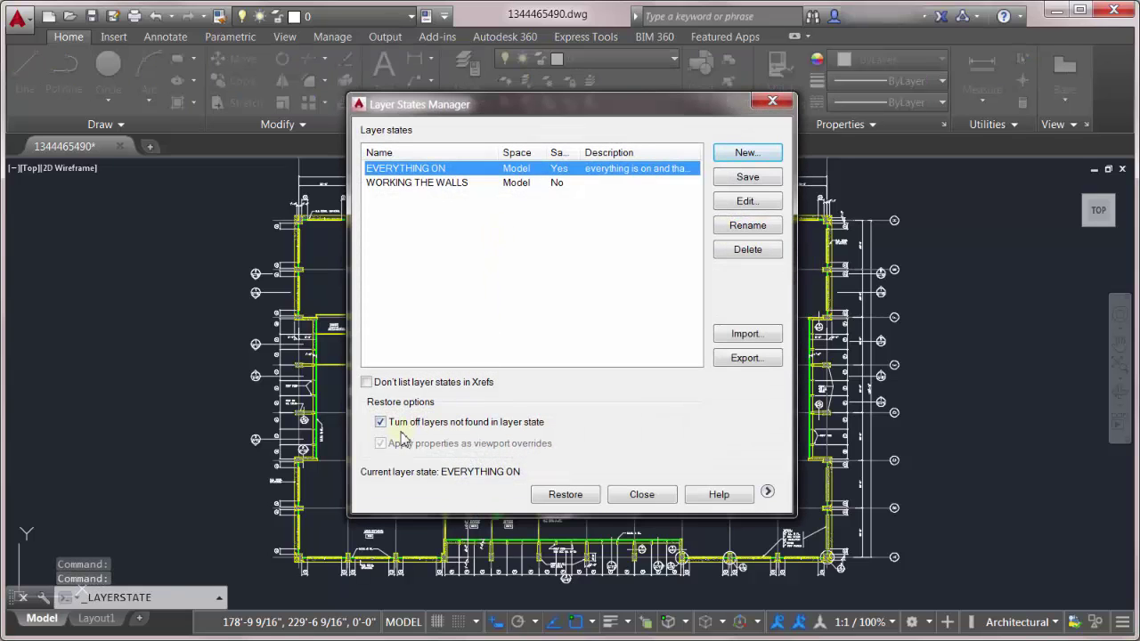
mouse_move(419, 430)
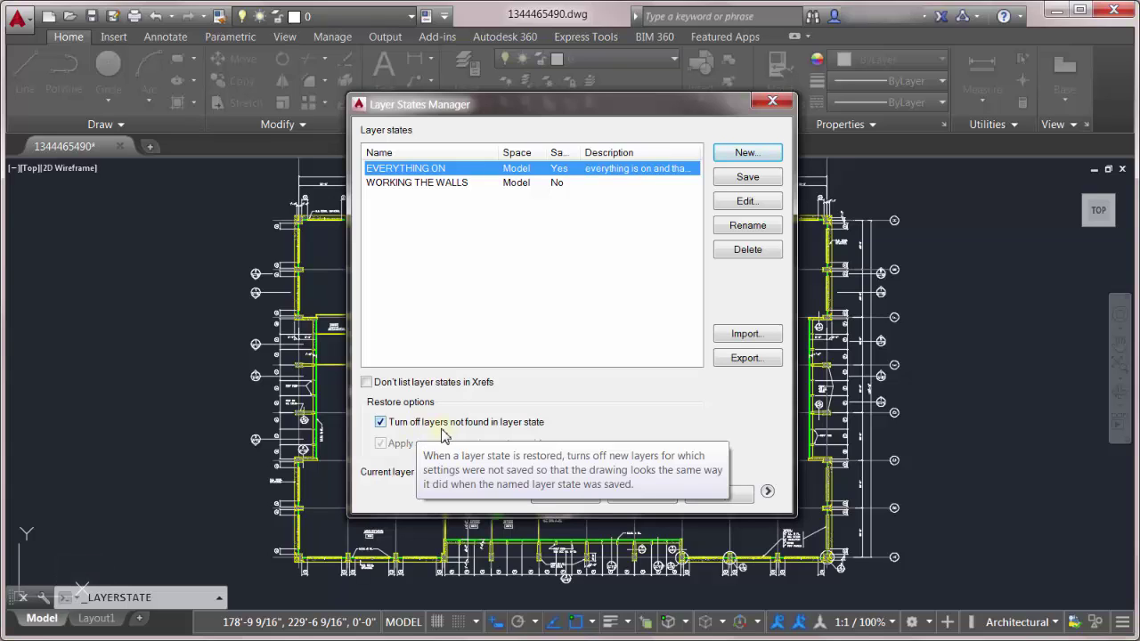
Edit the EVERYTHING ON layer state to include the MIKE layer
left_click(748, 203)
left_click(330, 219)
scroll(356, 272, "down", 6)
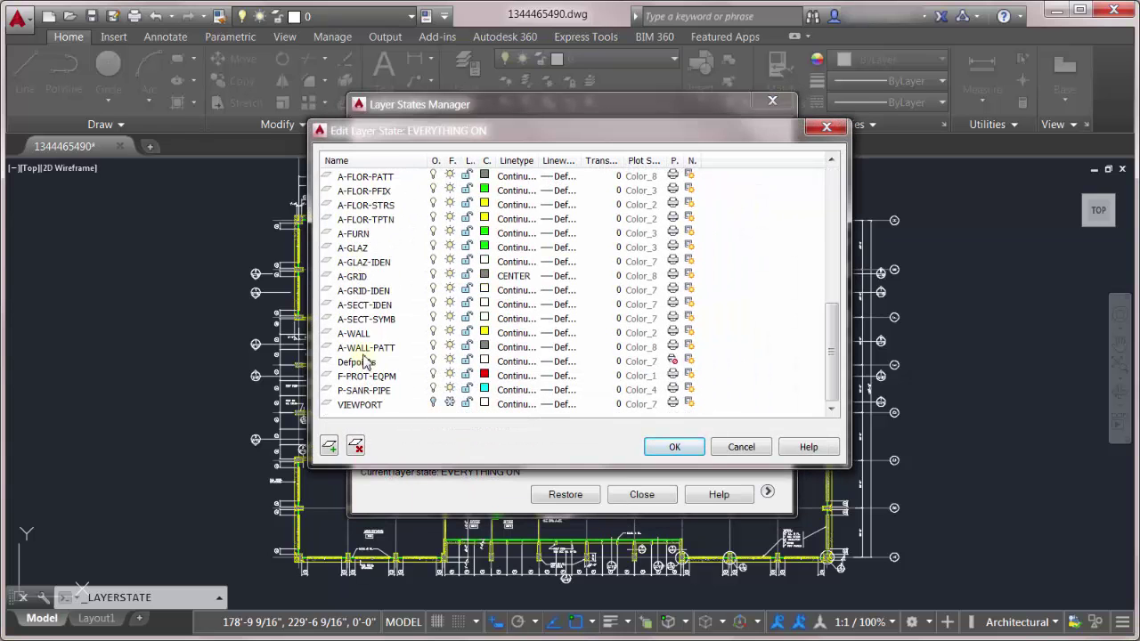
scroll(374, 379, "up", 3)
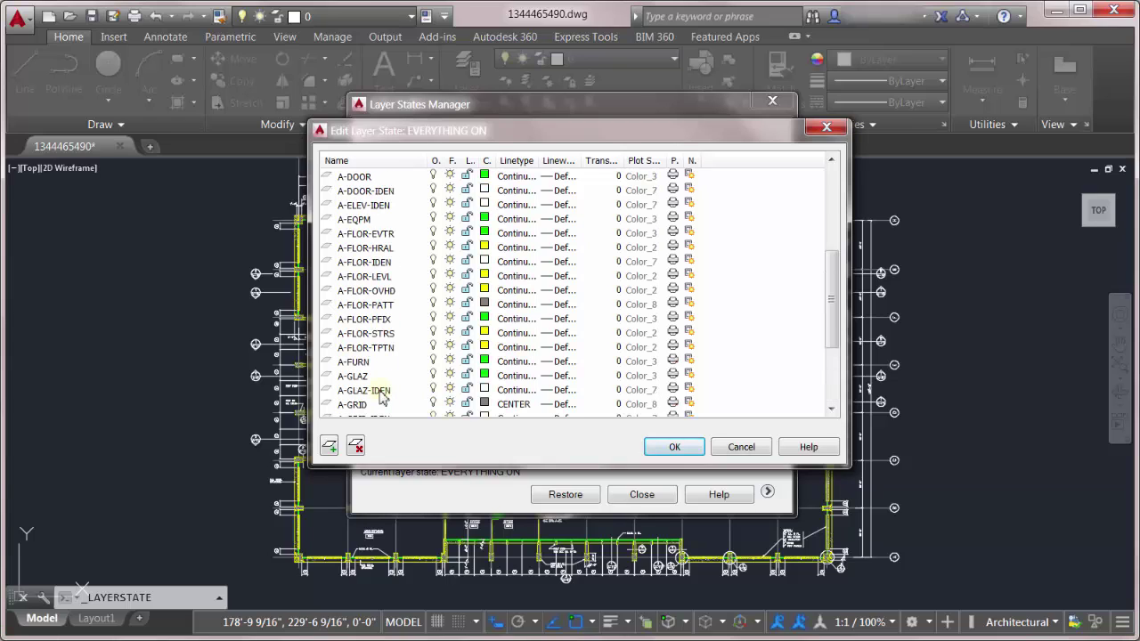
scroll(381, 397, "down", 3)
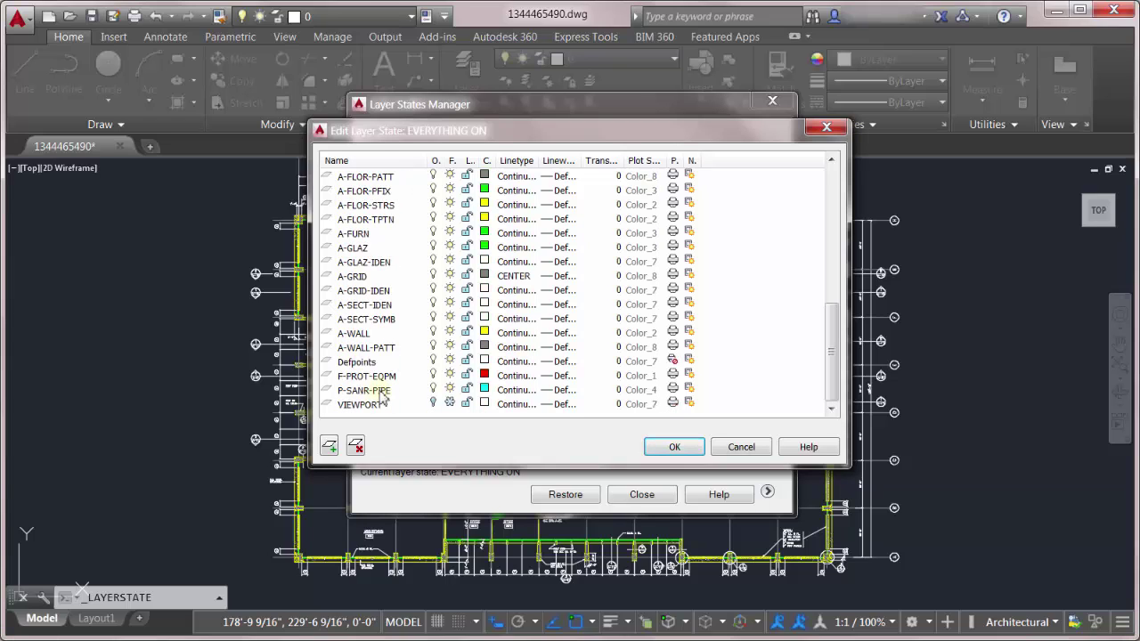
left_click(329, 445)
left_click(428, 263)
left_click(570, 421)
Set MIKE's colour to magenta in the state and save the edits
scroll(403, 304, "down", 4)
scroll(402, 304, "down", 4)
left_click(351, 377)
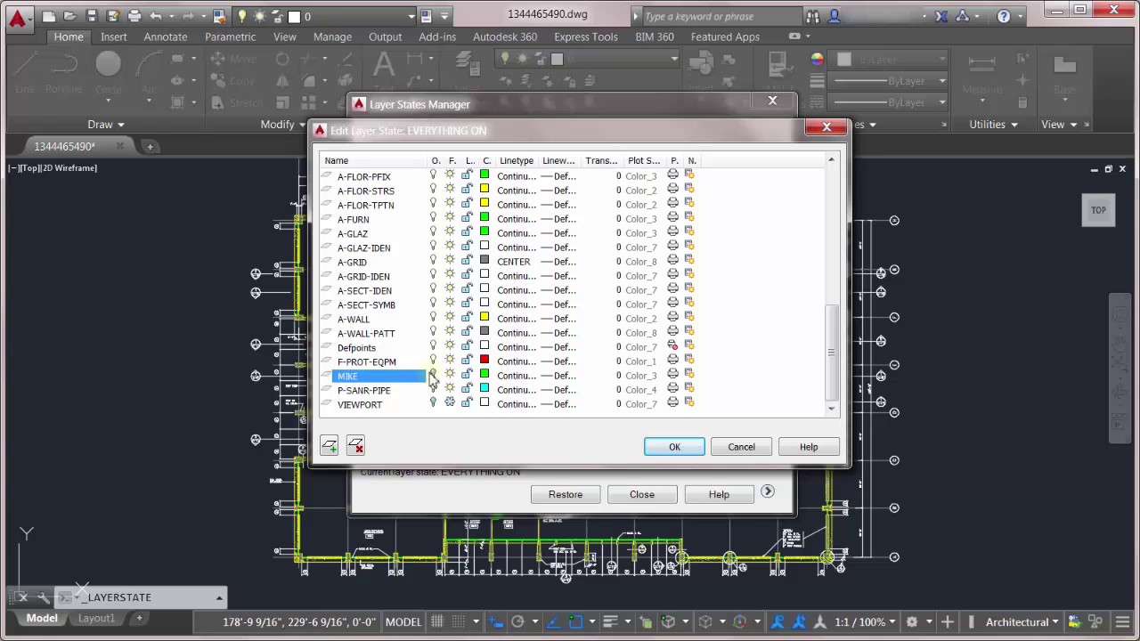
left_click(484, 375)
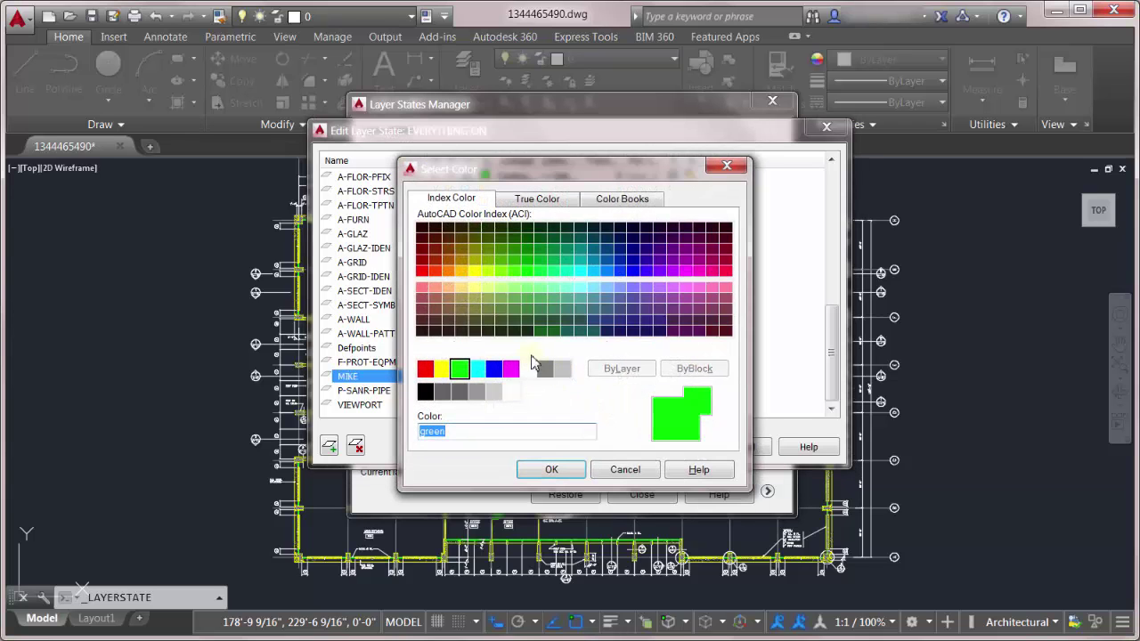
left_click(510, 369)
left_click(551, 470)
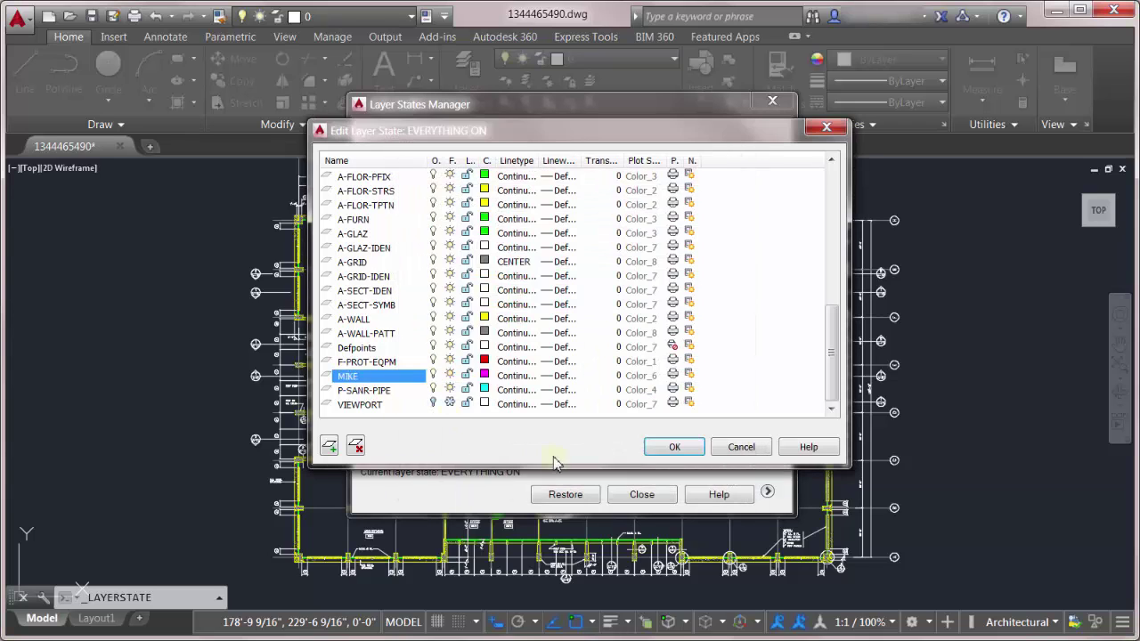
left_click(671, 448)
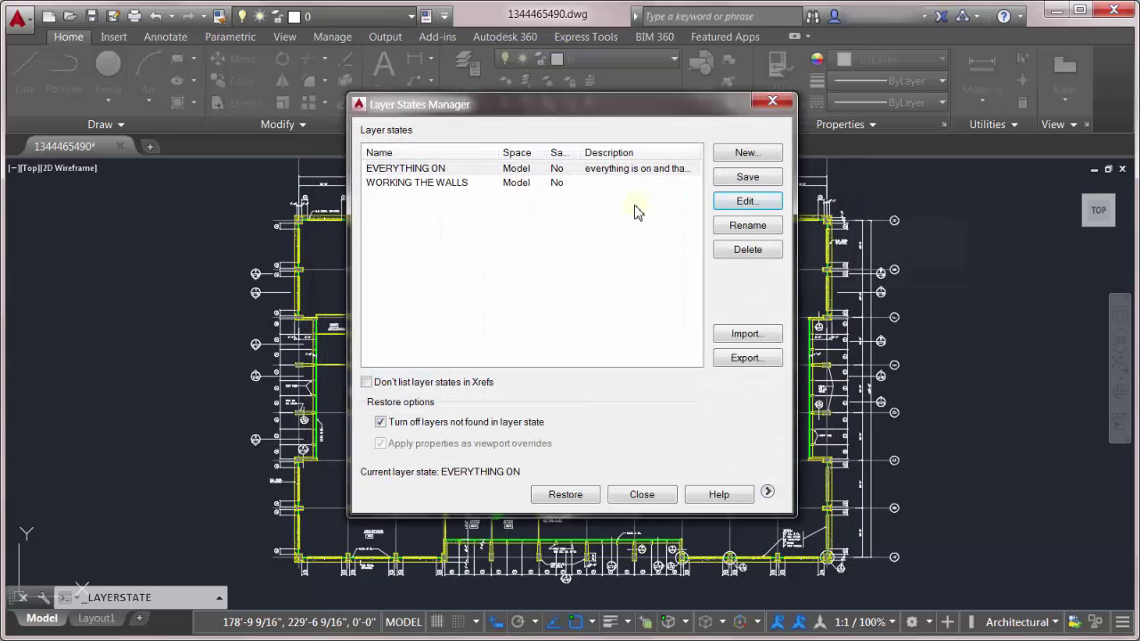
left_click(636, 496)
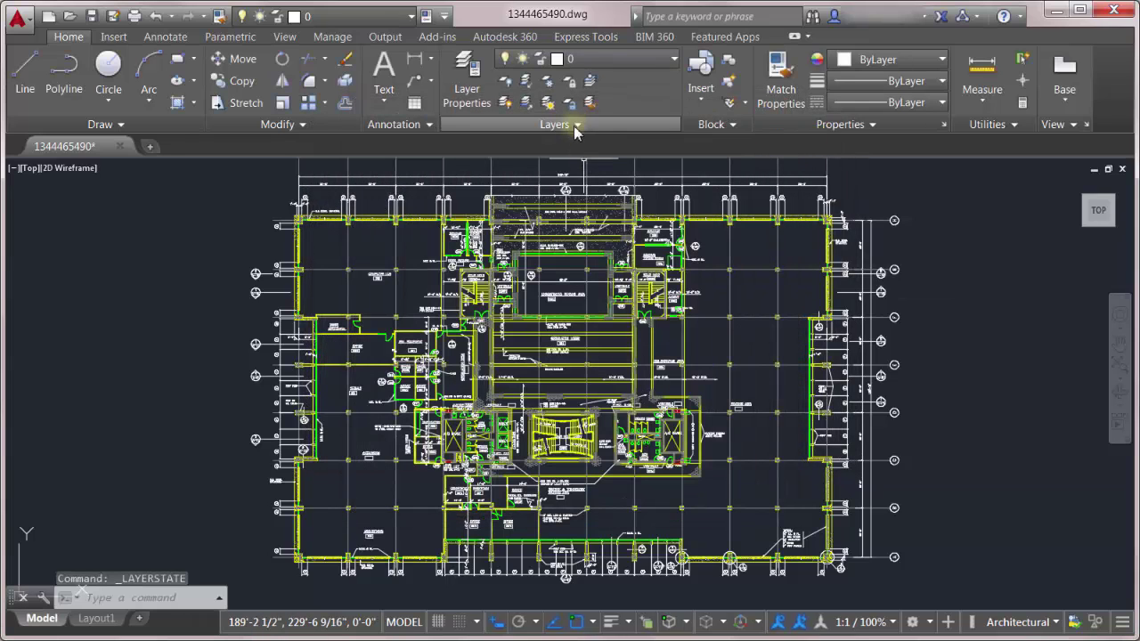
Restore EVERYTHING ON so the MIKE line displays in magenta
left_click(574, 126)
left_click(522, 144)
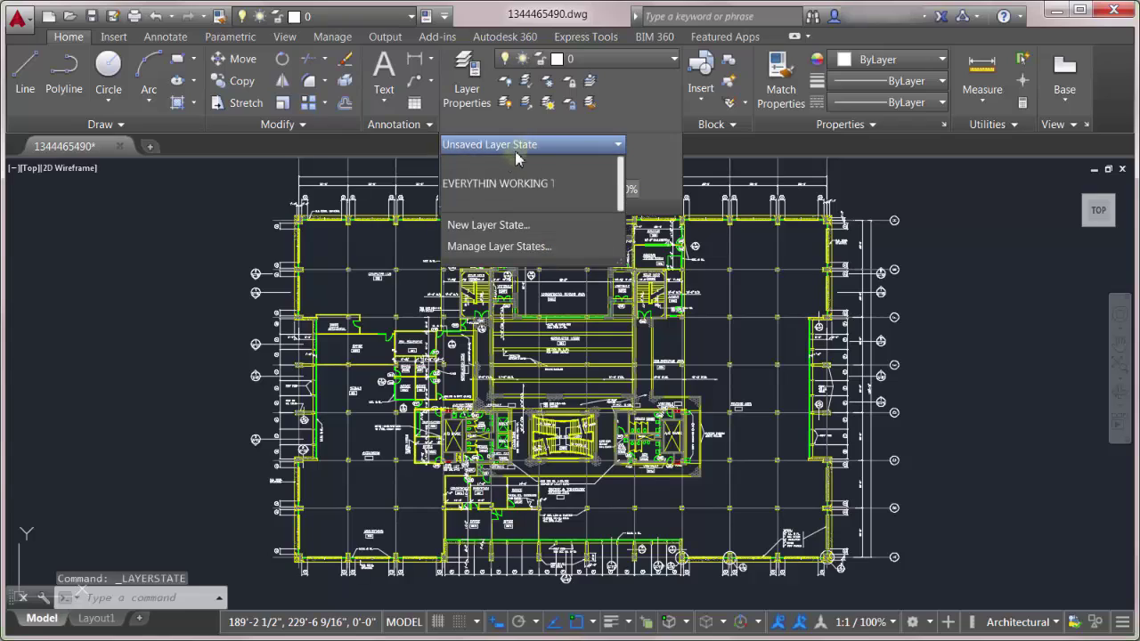
left_click(479, 184)
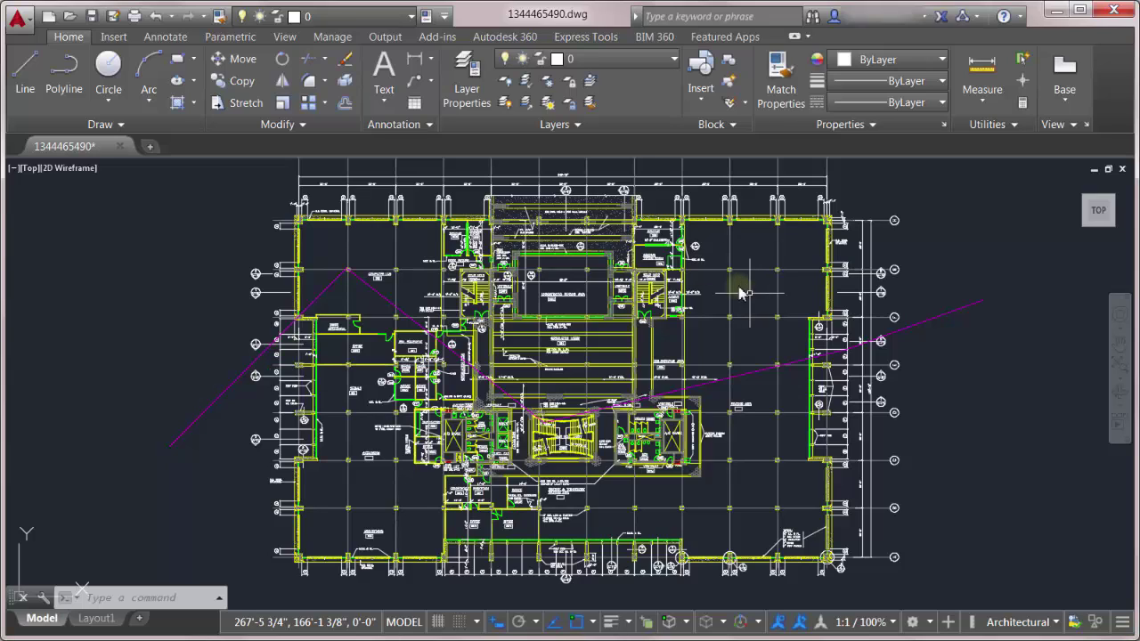
left_click(579, 124)
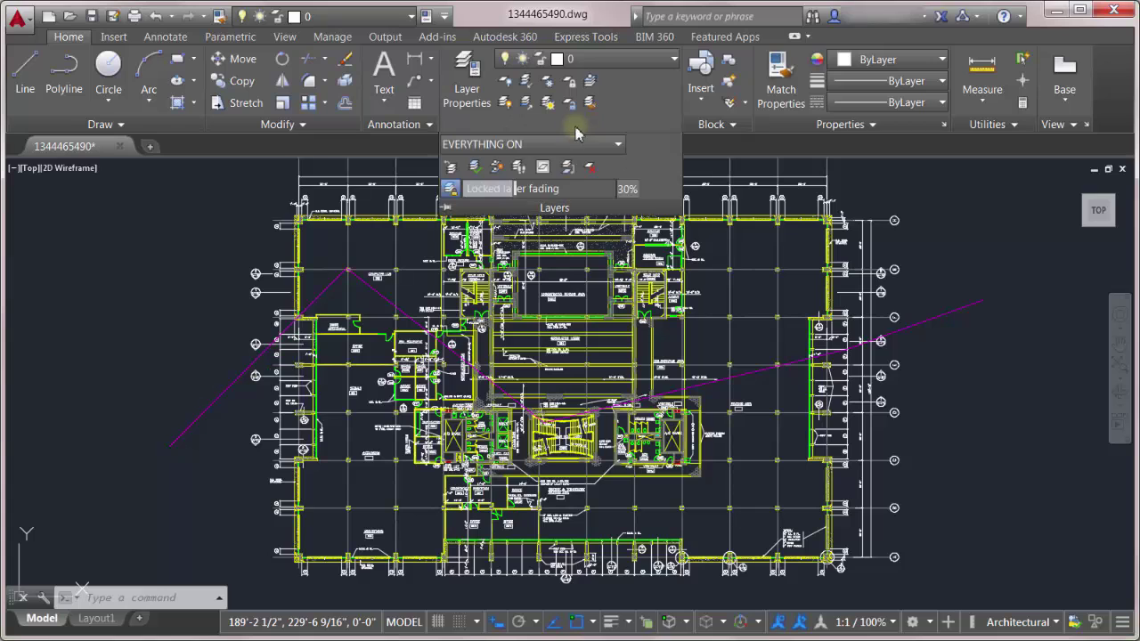
left_click(565, 144)
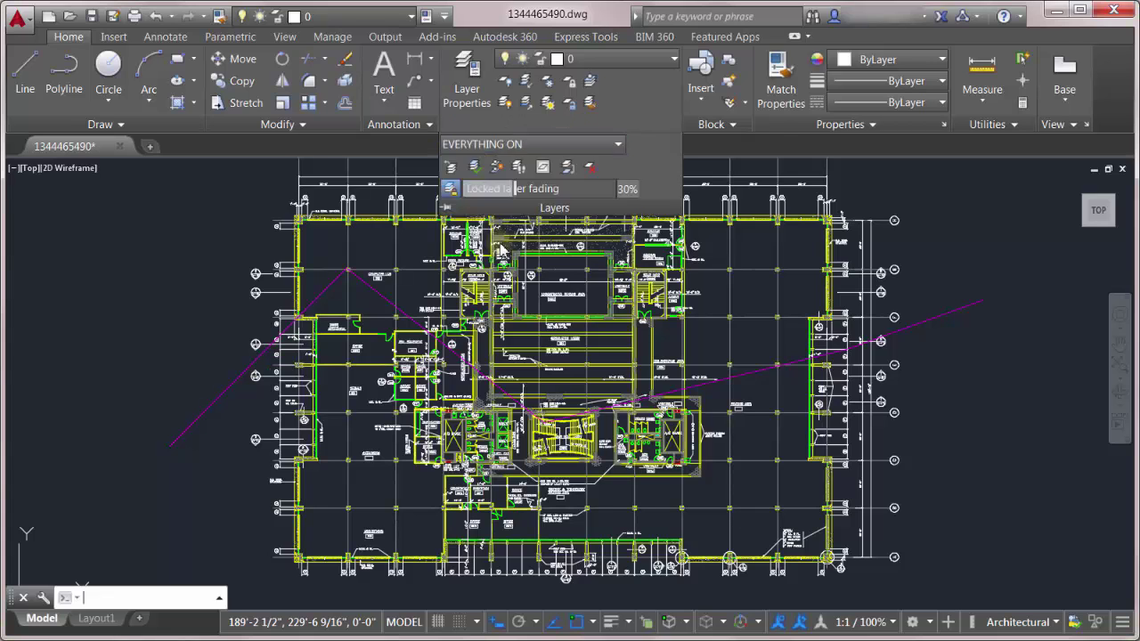
Set up exporting EVERYTHING ON as a Layer states (*.las) file, then cancel
left_click(501, 246)
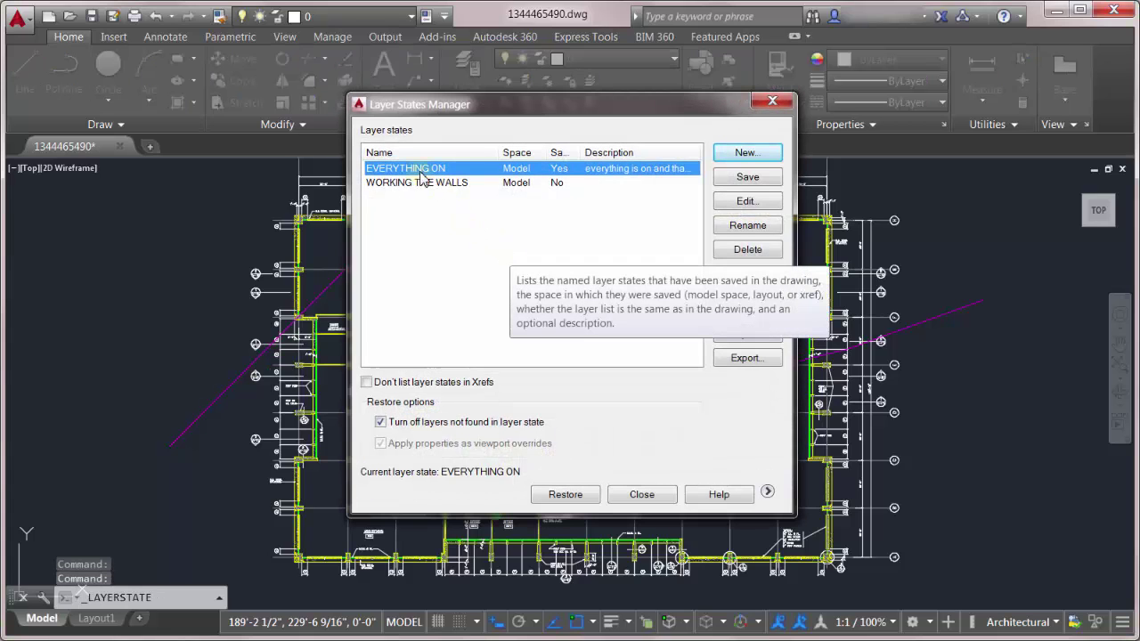
left_click(747, 366)
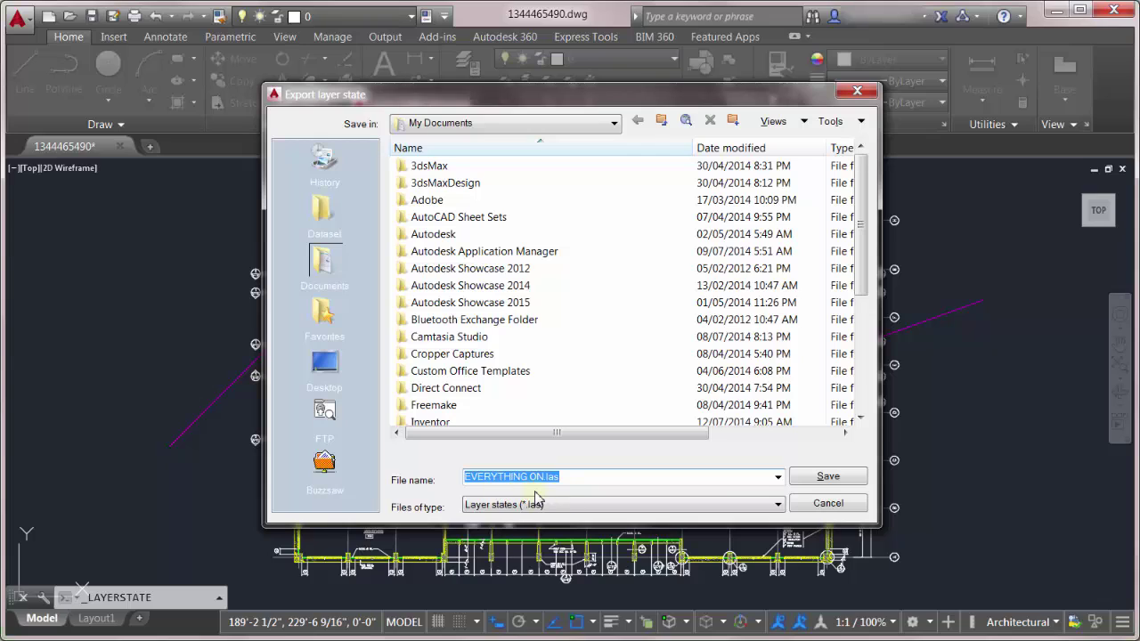
left_click(490, 507)
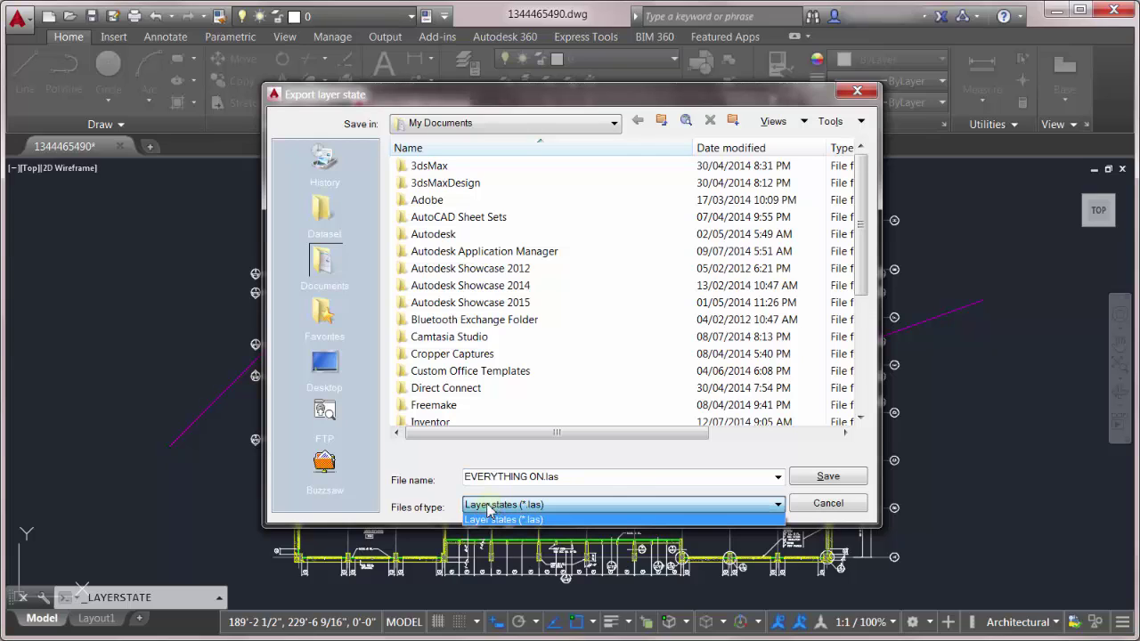
left_click(632, 470)
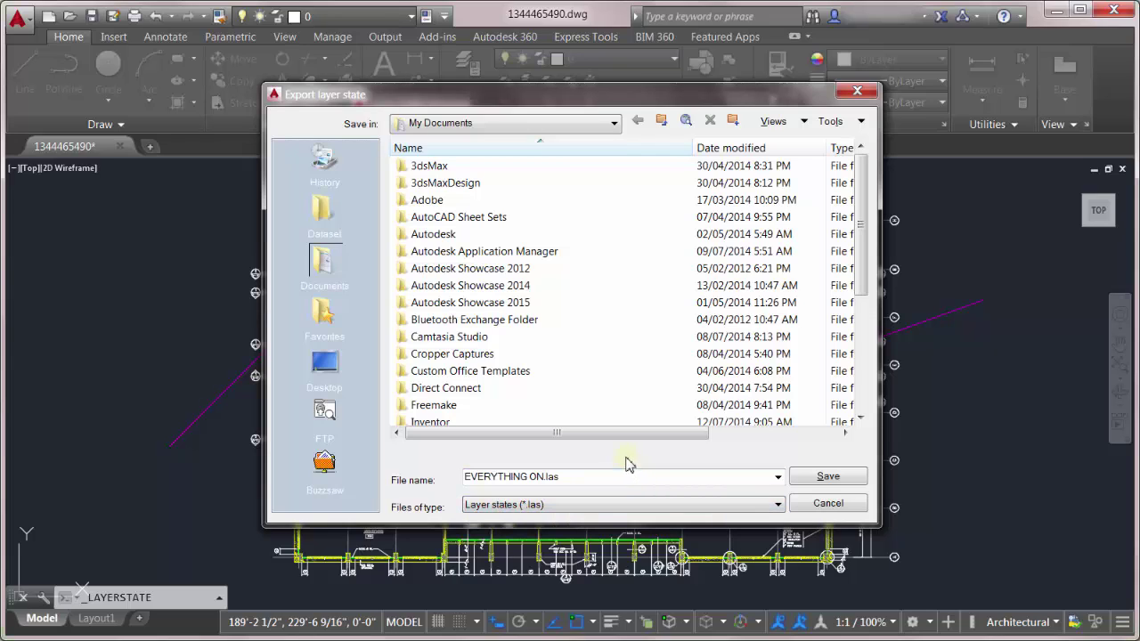
left_click(835, 505)
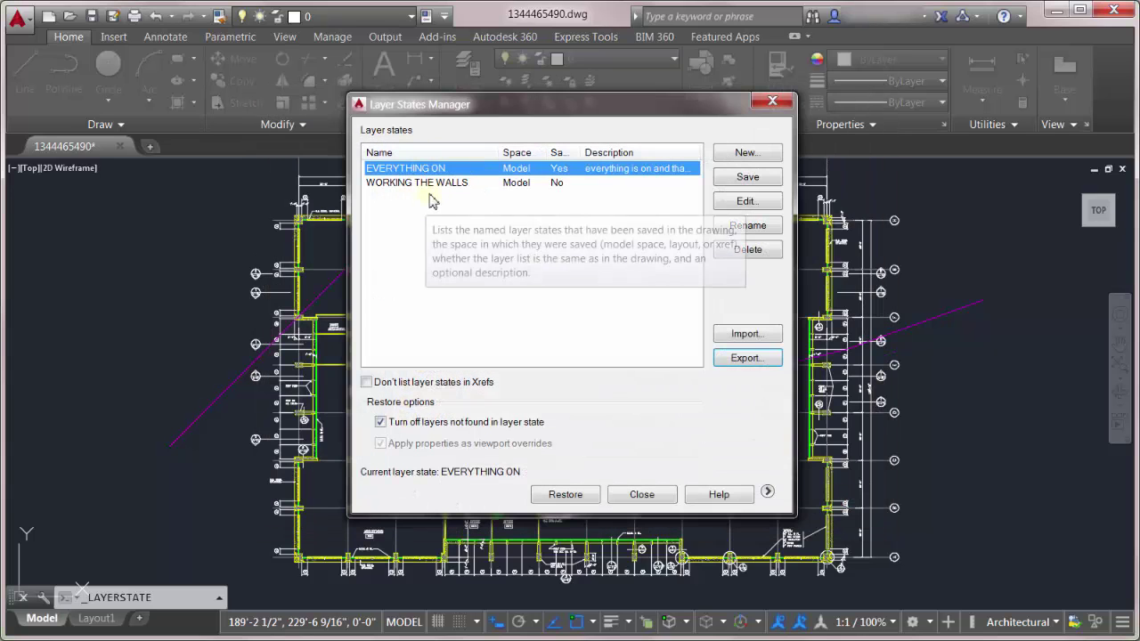